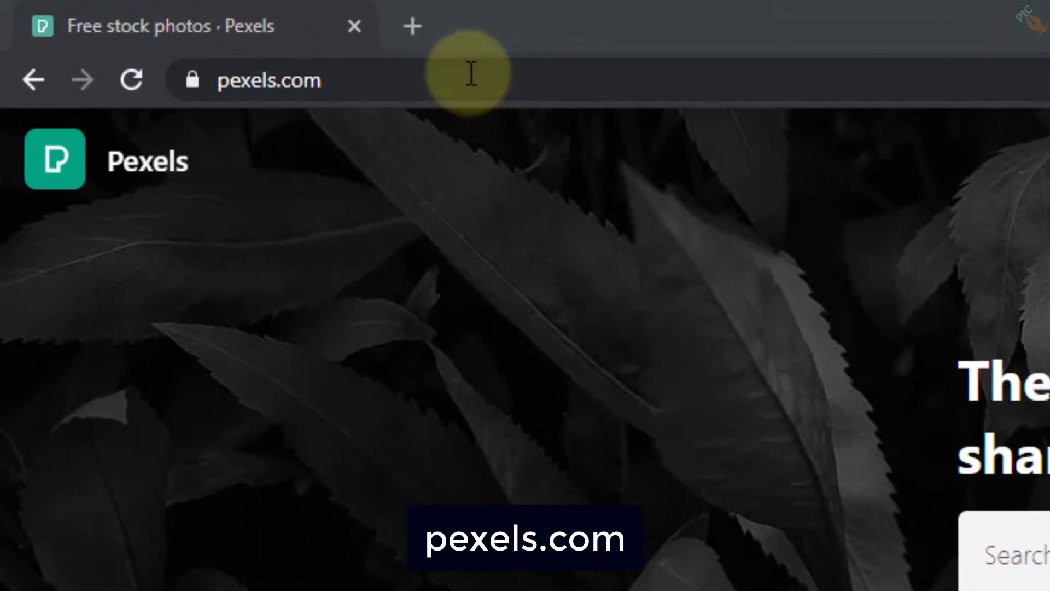
# Enter 'Color Painting' into the Pexels photo search box and select the typed text
pyautogui.click(453, 78)
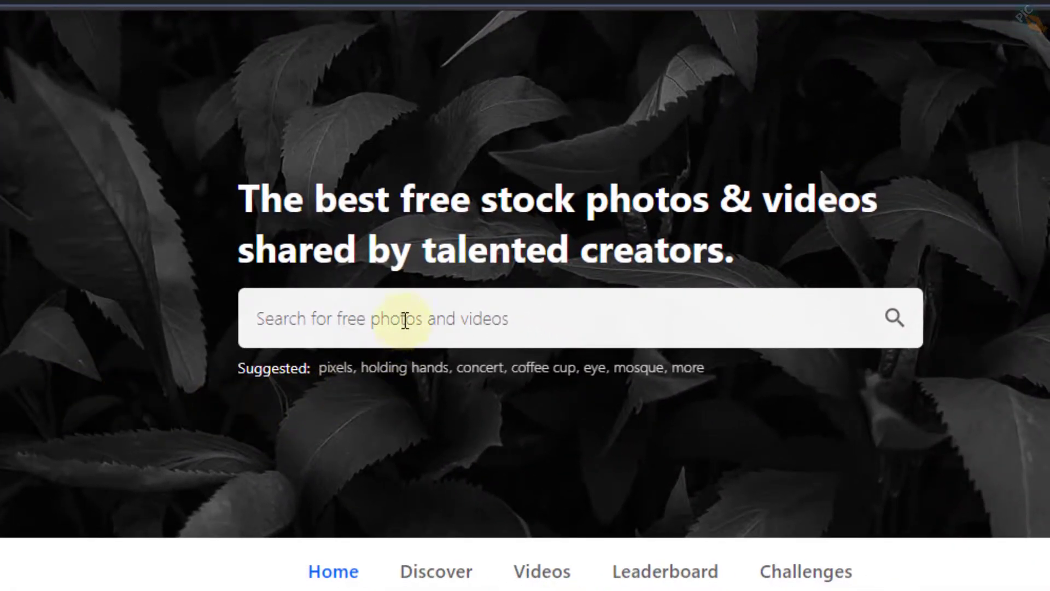
pyautogui.click(405, 320)
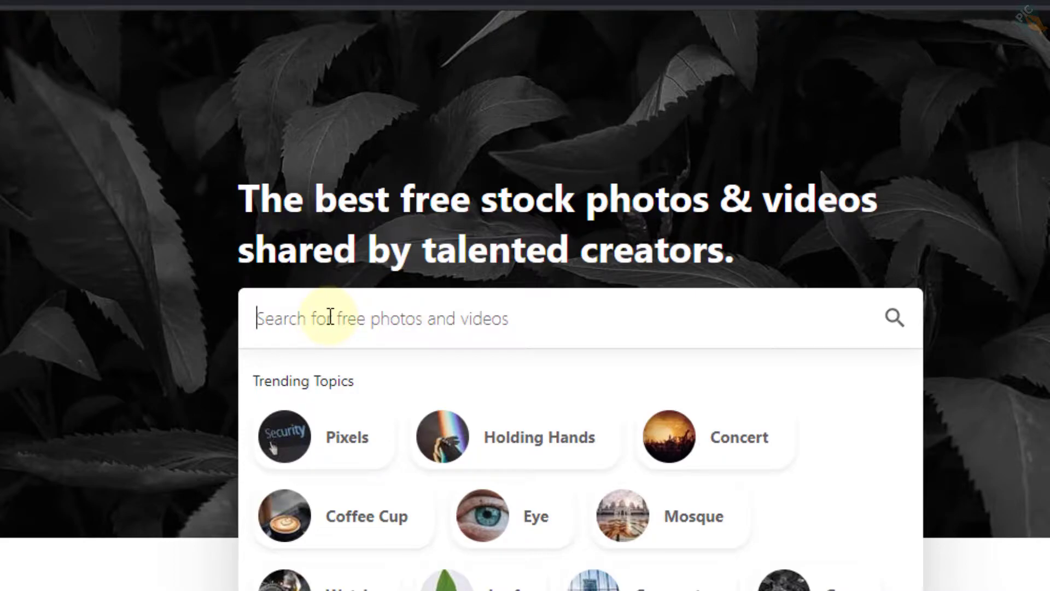
pyautogui.write('Color ')
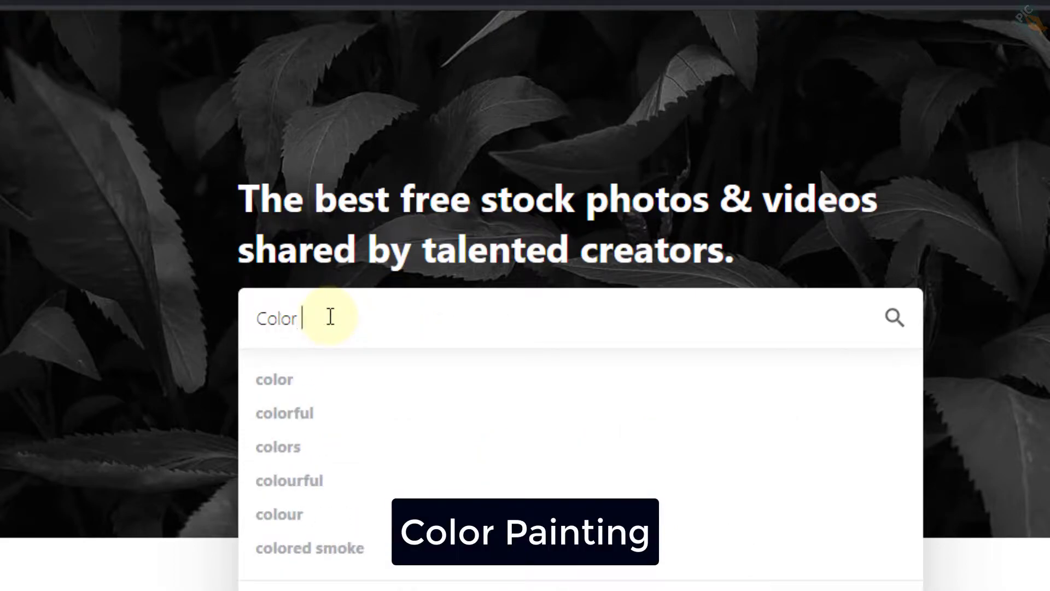
pyautogui.write('Paintin')
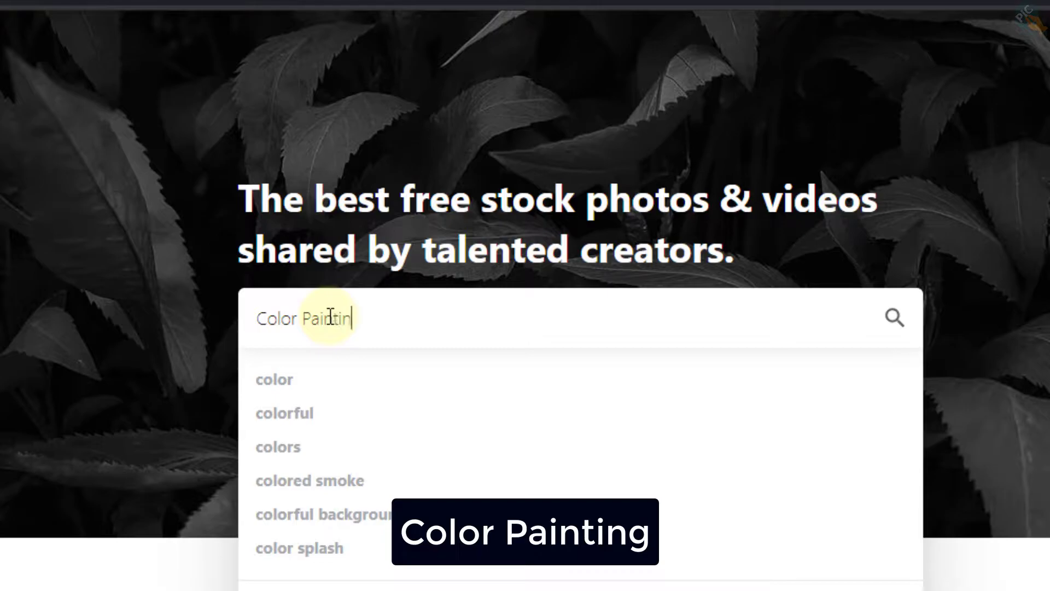
pyautogui.write('g')
pyautogui.moveTo(375, 318); pyautogui.dragTo(244, 318)
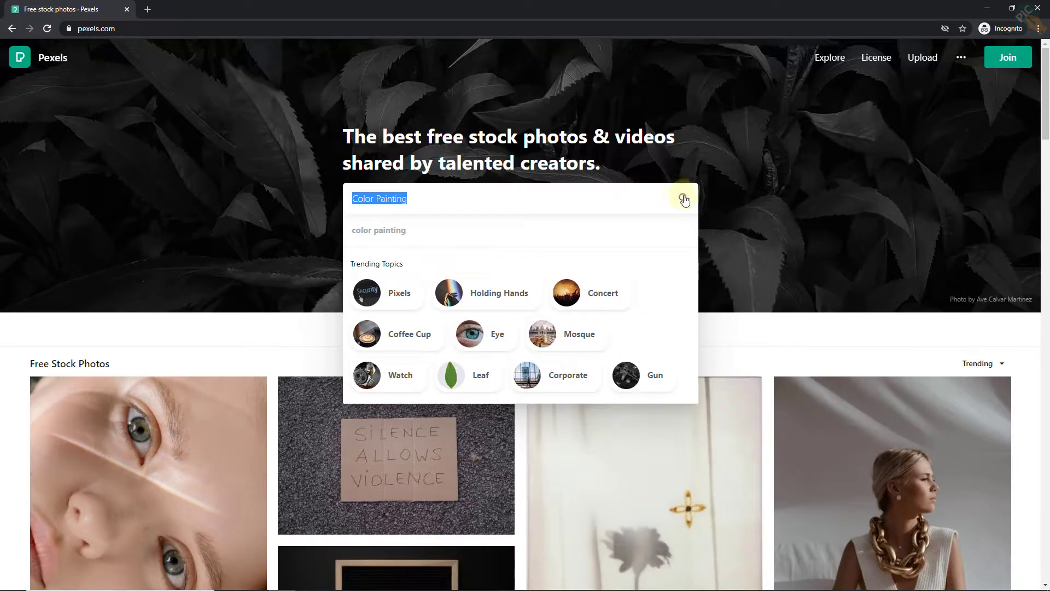
# Search Pexels for Color Painting, then drag Maradona.jpg from File Explorer onto Photoshop
pyautogui.click(684, 199)
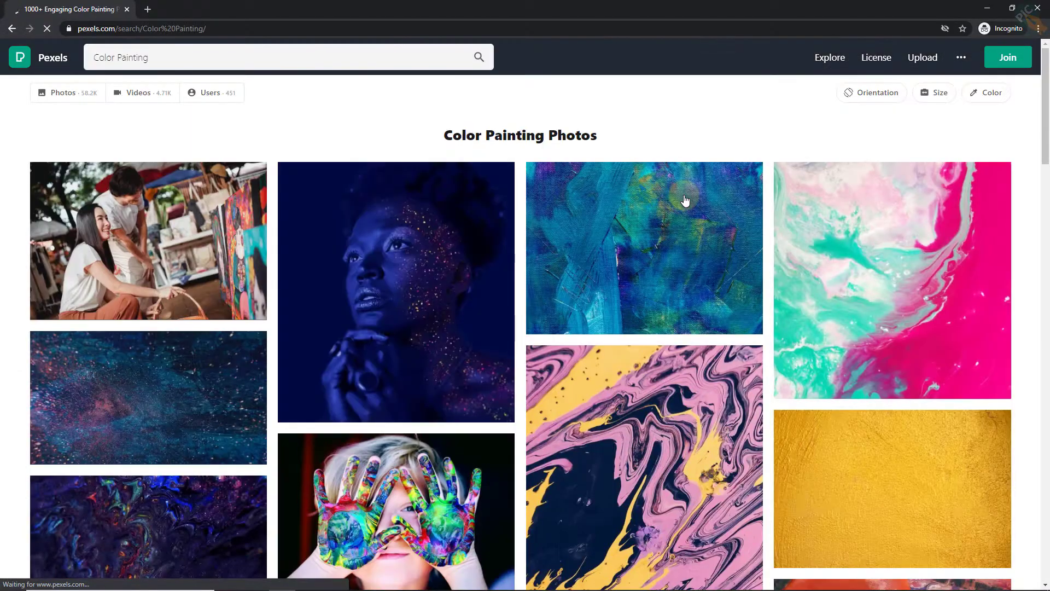
pyautogui.scroll(-10, 548, 300)
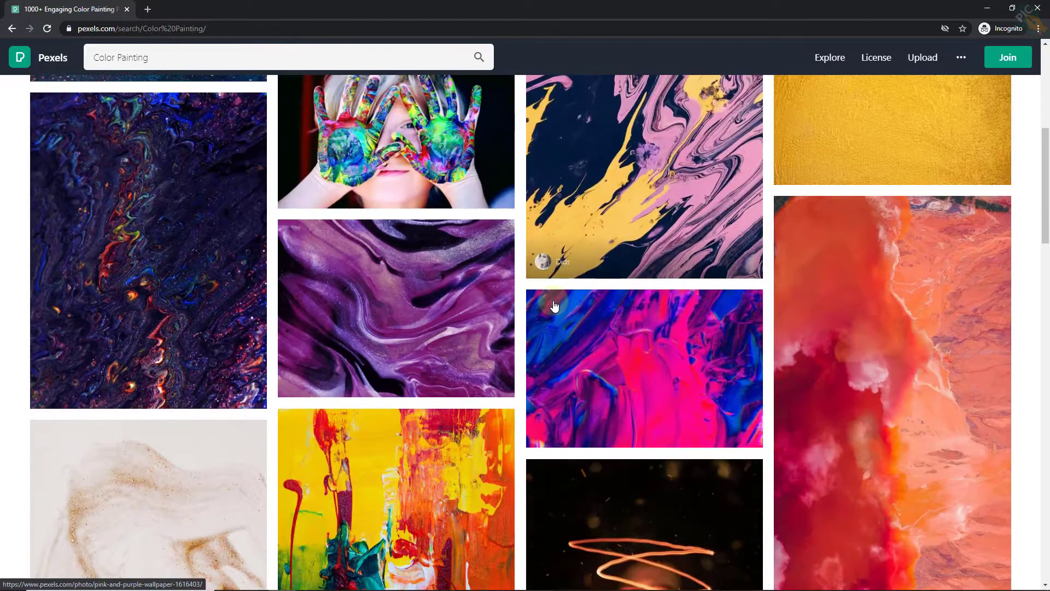
pyautogui.scroll(-4, 560, 309)
pyautogui.scroll(3, 560, 309)
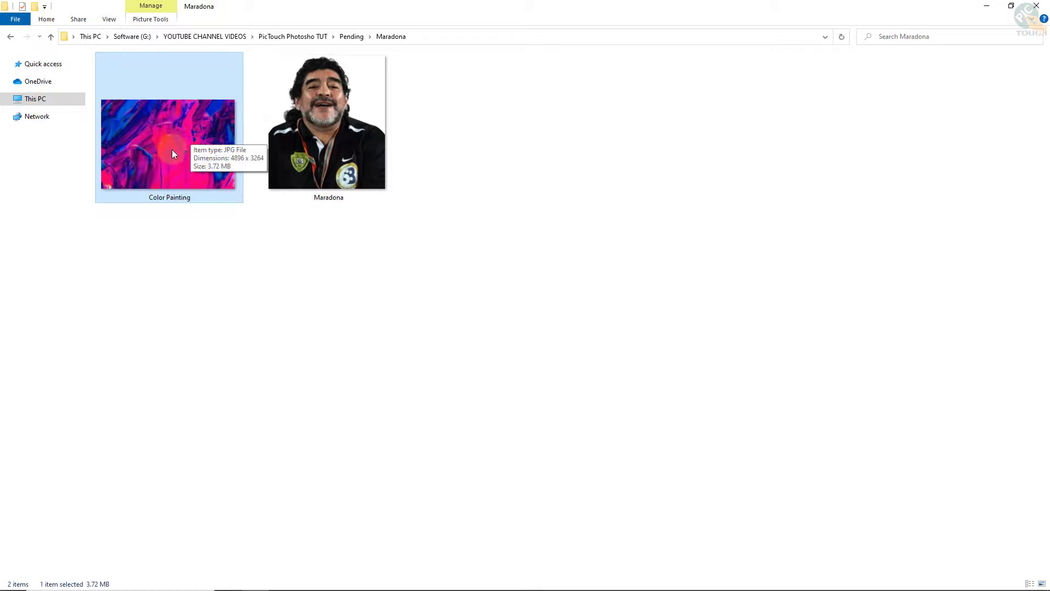
pyautogui.click(331, 154)
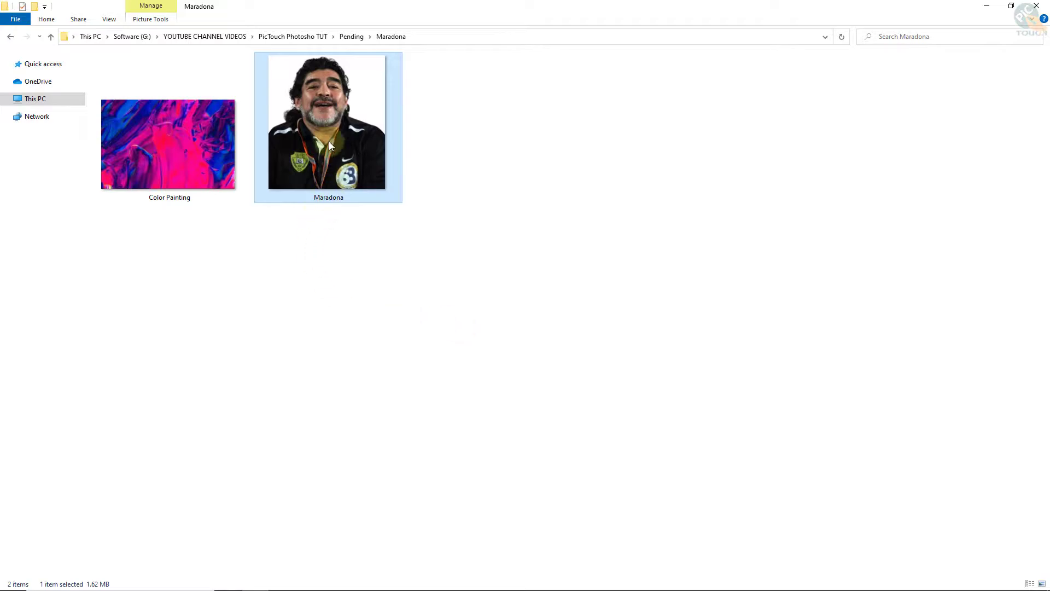
pyautogui.moveTo(330, 145); pyautogui.dragTo(476, 308)
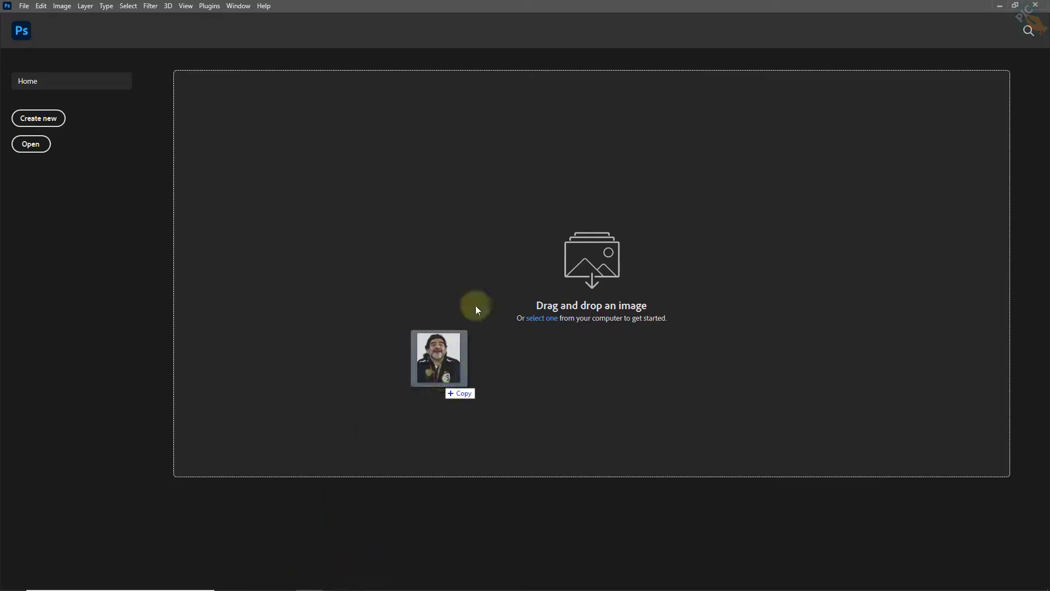
# Open Maradona.jpg in Photoshop and unlock its Background layer as Layer 0
pyautogui.moveTo(477, 310); pyautogui.dragTo(509, 242)
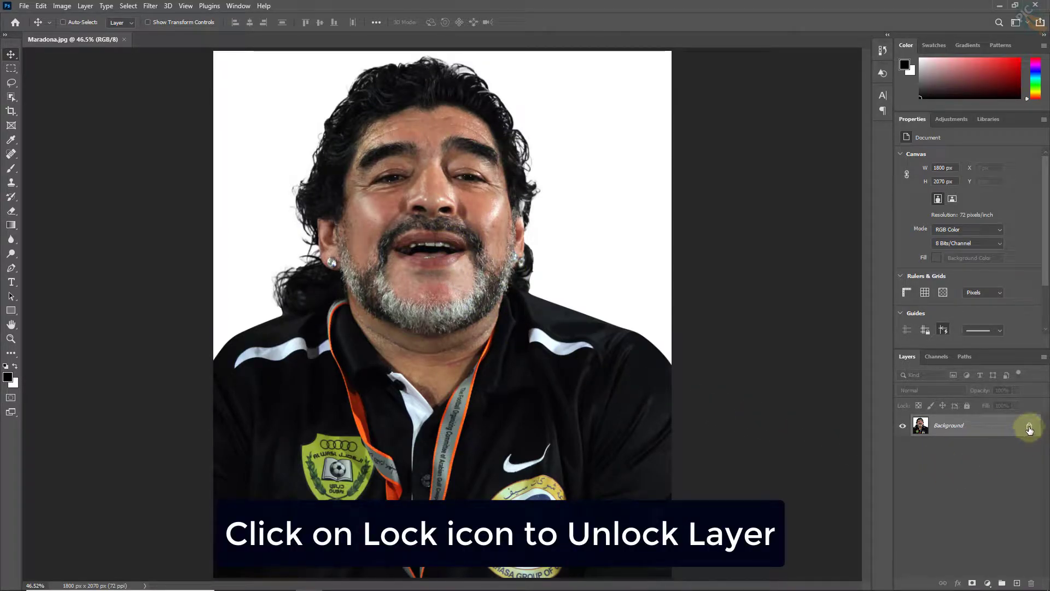
pyautogui.click(1030, 428)
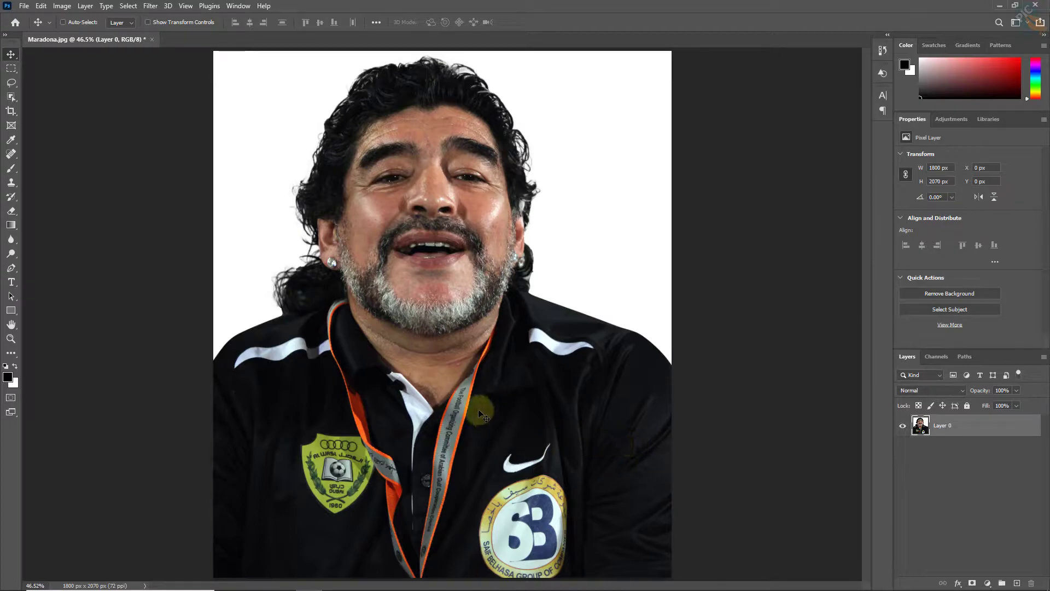
# Apply a Threshold adjustment at level 100 to the Maradona photo
pyautogui.click(64, 7)
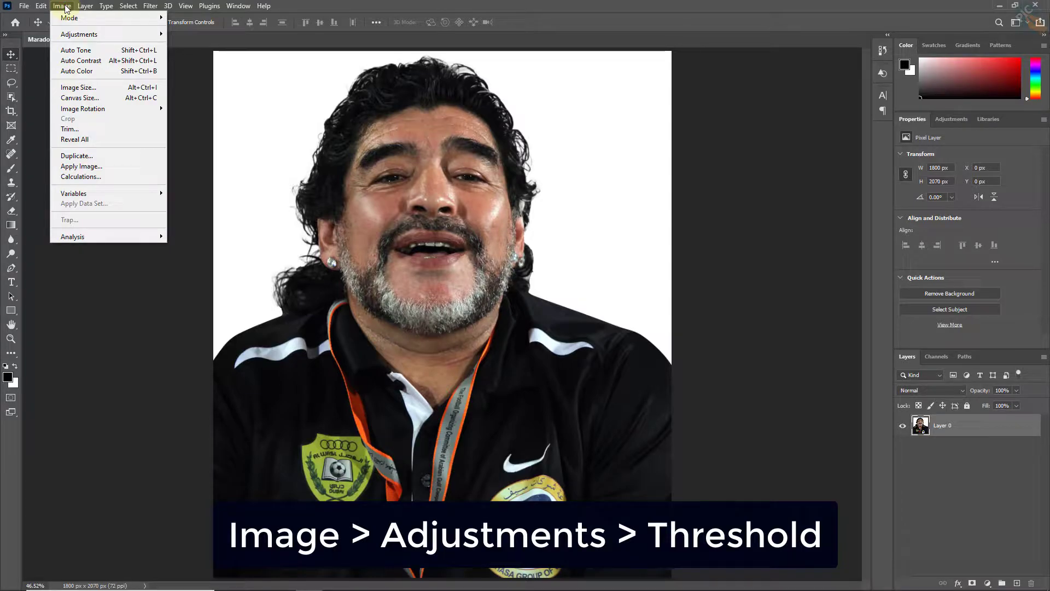
pyautogui.moveTo(79, 34)
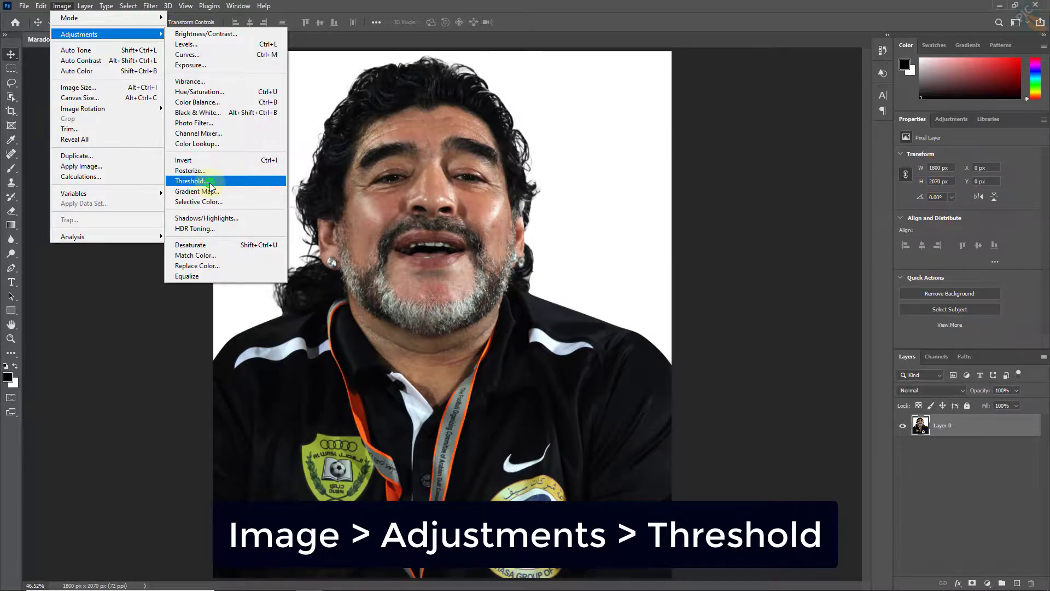
pyautogui.click(210, 186)
pyautogui.moveTo(535, 154); pyautogui.dragTo(674, 157)
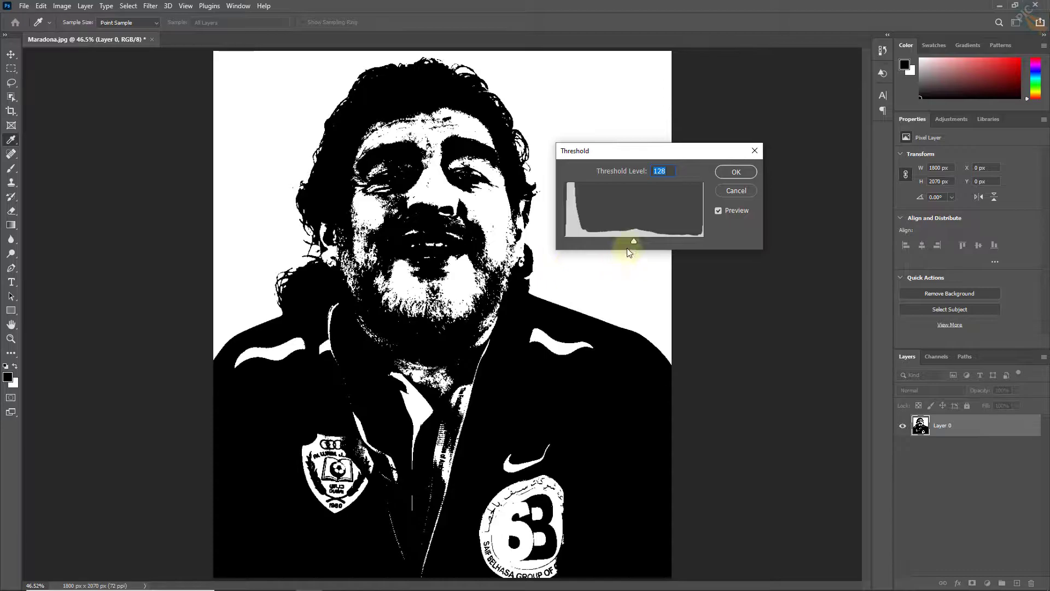
pyautogui.moveTo(634, 242)
pyautogui.mouseDown()
pyautogui.moveTo(600, 242)
pyautogui.moveTo(620, 244)
pyautogui.mouseUp()
pyautogui.click(667, 171)
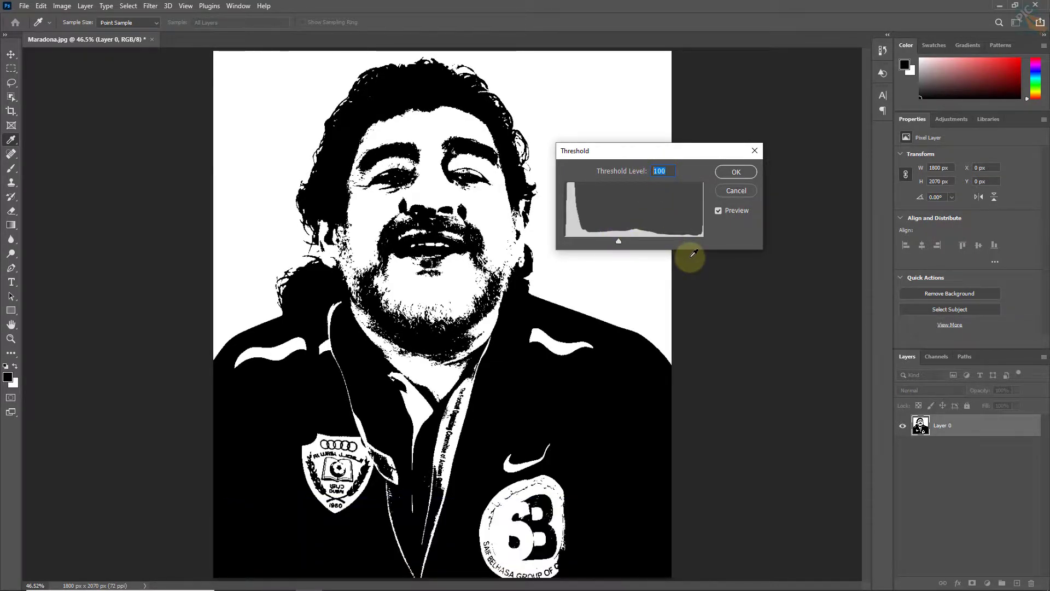
pyautogui.click(729, 175)
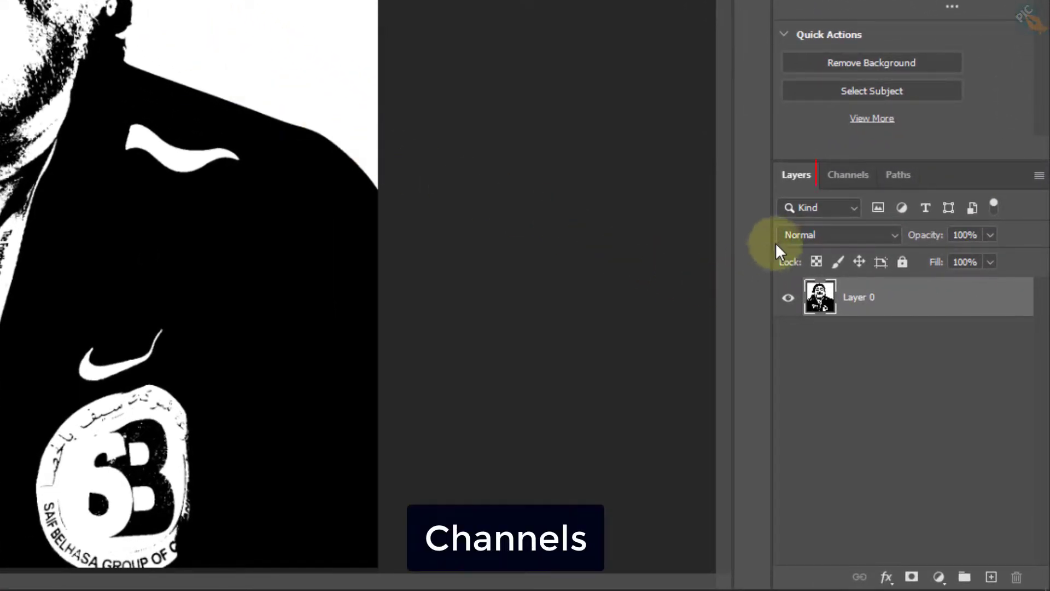
# Load the RGB channel's bright areas as a selection, then return to the Layers panel
pyautogui.click(851, 176)
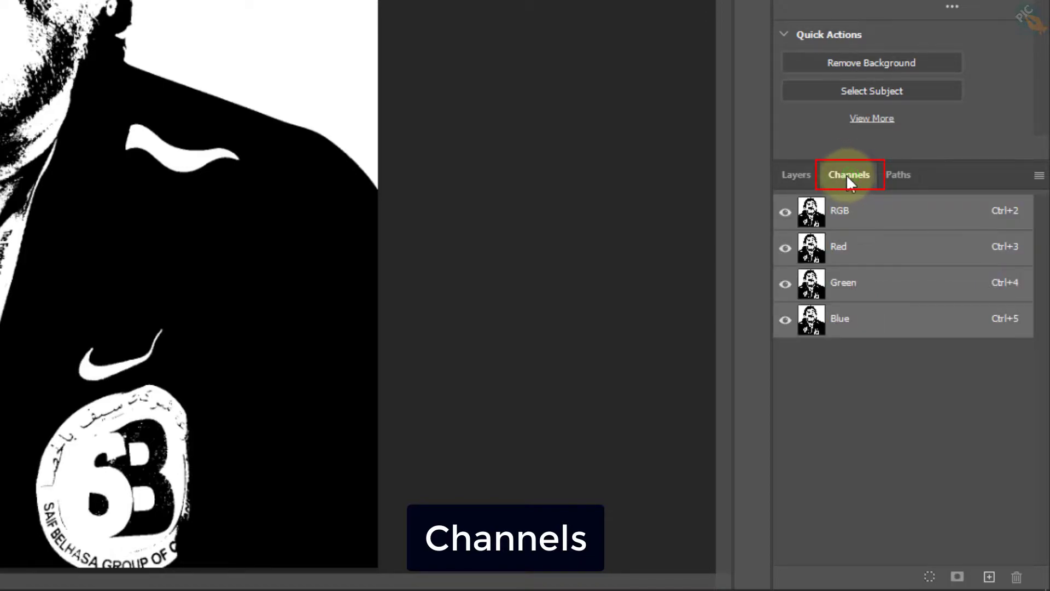
pyautogui.keyDown('ctrl'); pyautogui.click(809, 216); pyautogui.keyUp('ctrl')
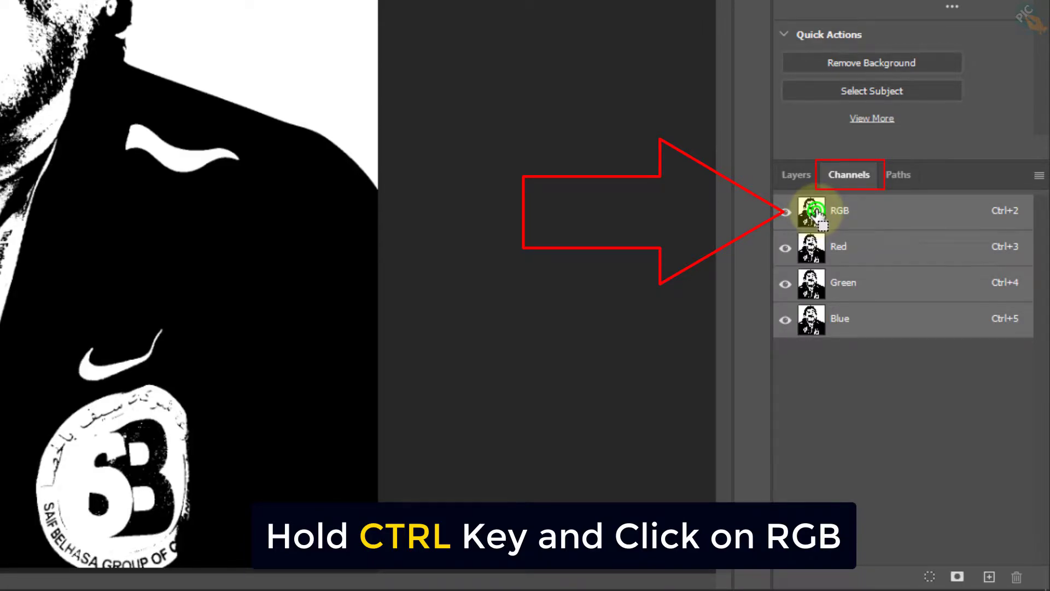
pyautogui.keyDown('ctrl'); pyautogui.click(815, 212); pyautogui.keyUp('ctrl')
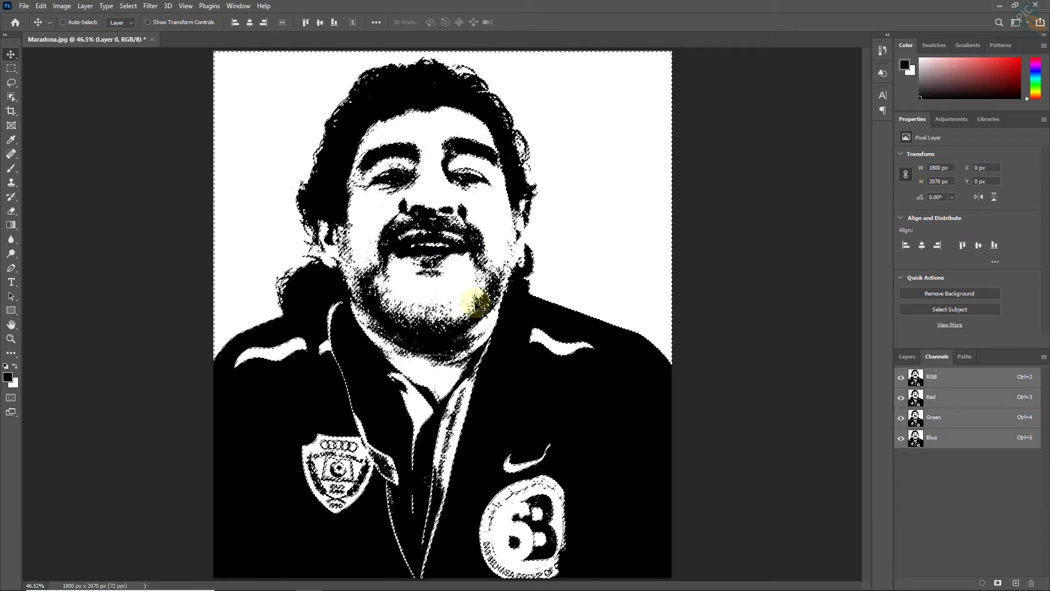
pyautogui.click(906, 356)
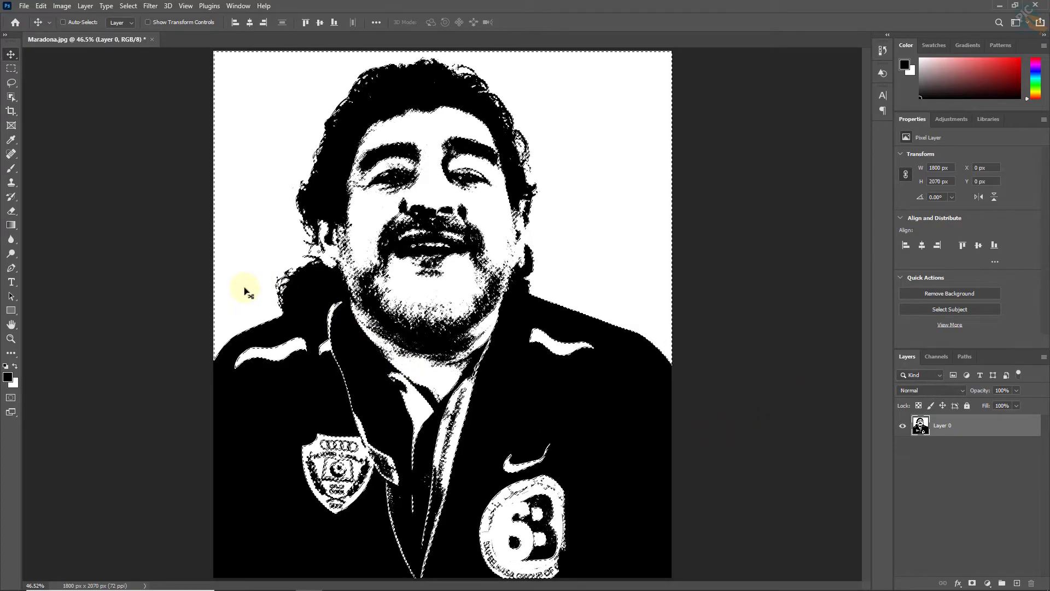
# Invert the selection with Select > Inverse so it covers the portrait's dark areas
pyautogui.click(129, 6)
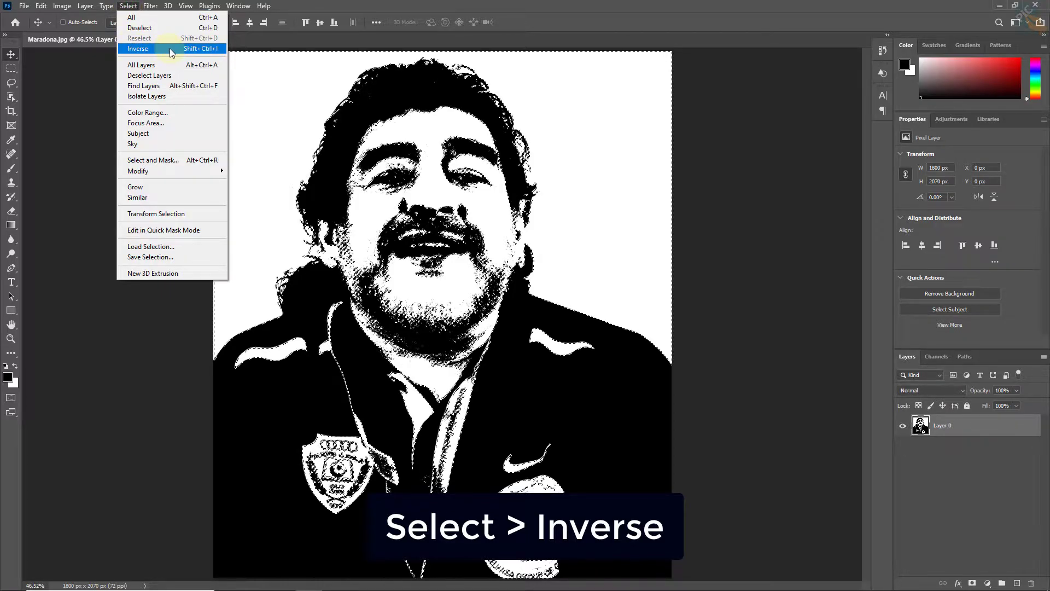
pyautogui.click(170, 51)
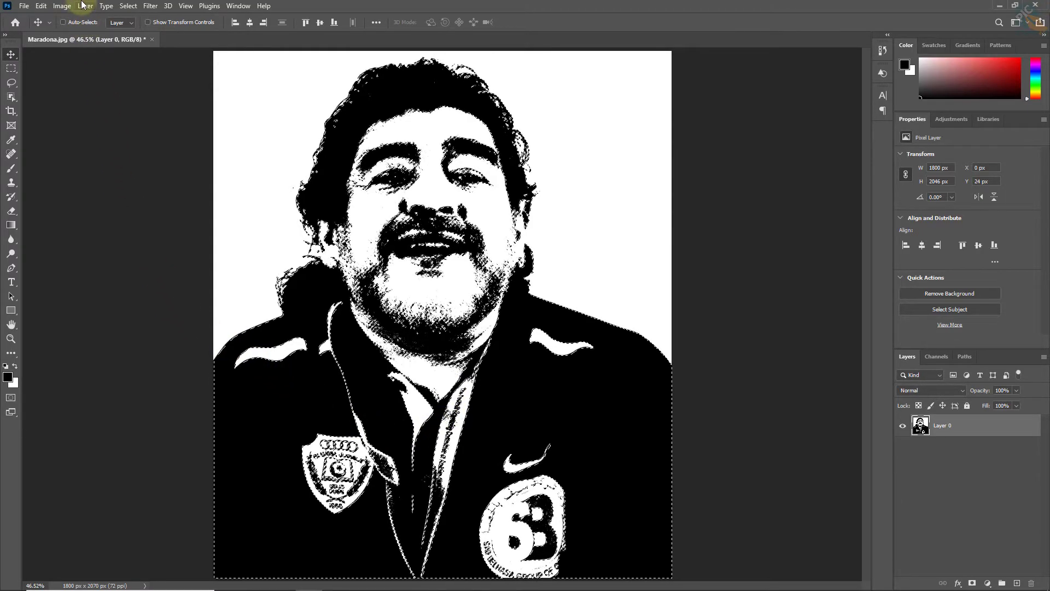
pyautogui.click(86, 5)
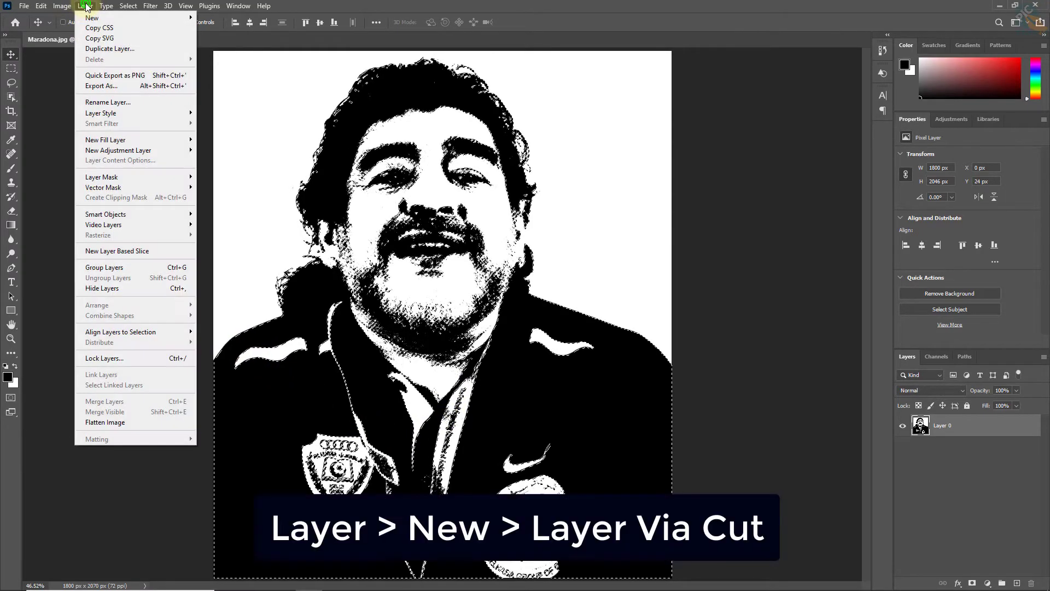
pyautogui.moveTo(136, 18)
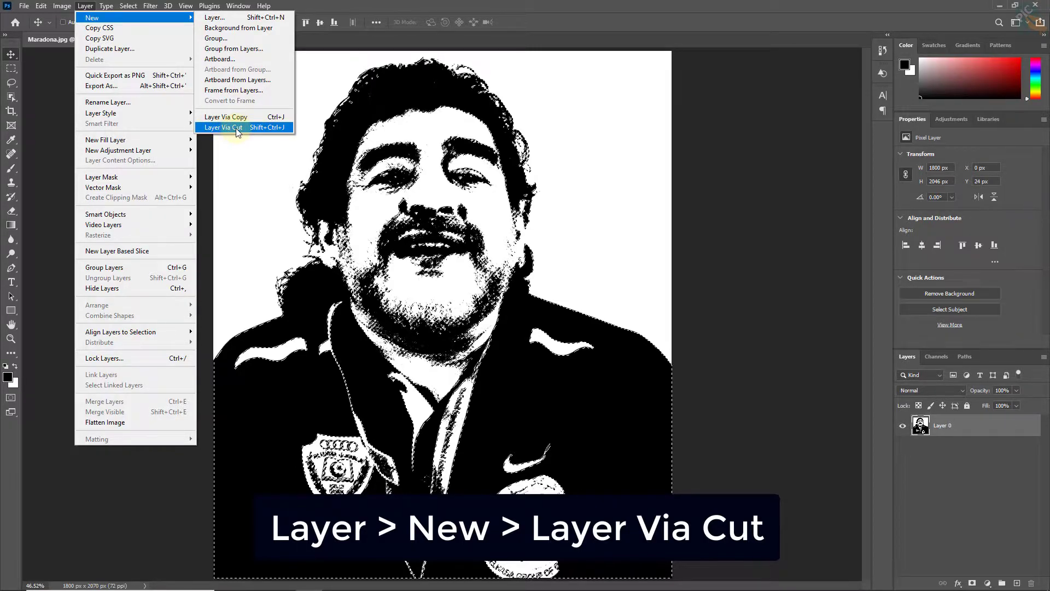
# Cut the dark areas onto Layer 1, toggle Layer 0 to check it, then select Layer 1
pyautogui.click(237, 131)
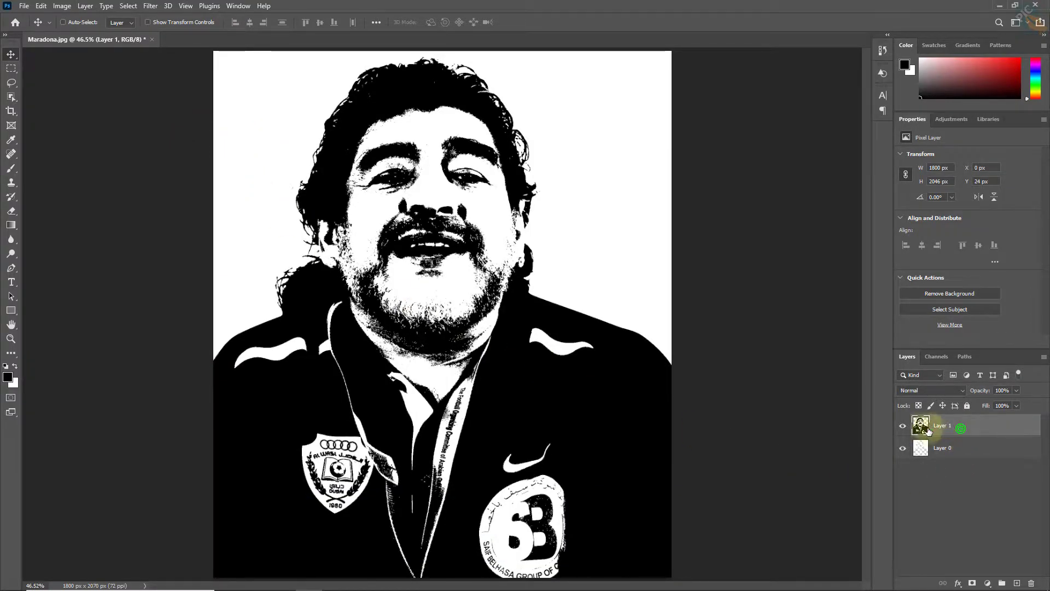
pyautogui.click(904, 449)
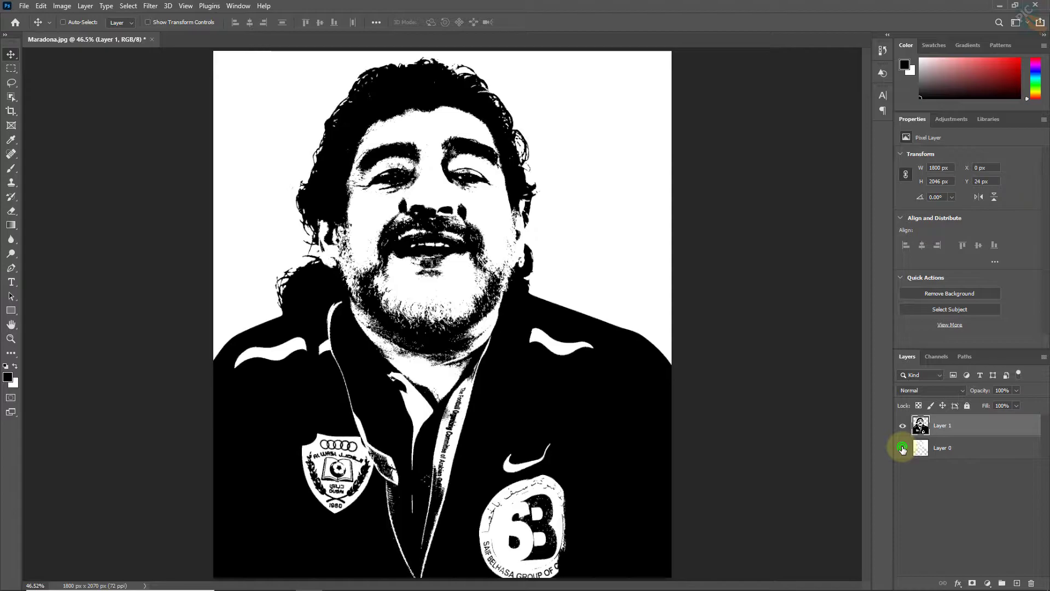
pyautogui.click(951, 449)
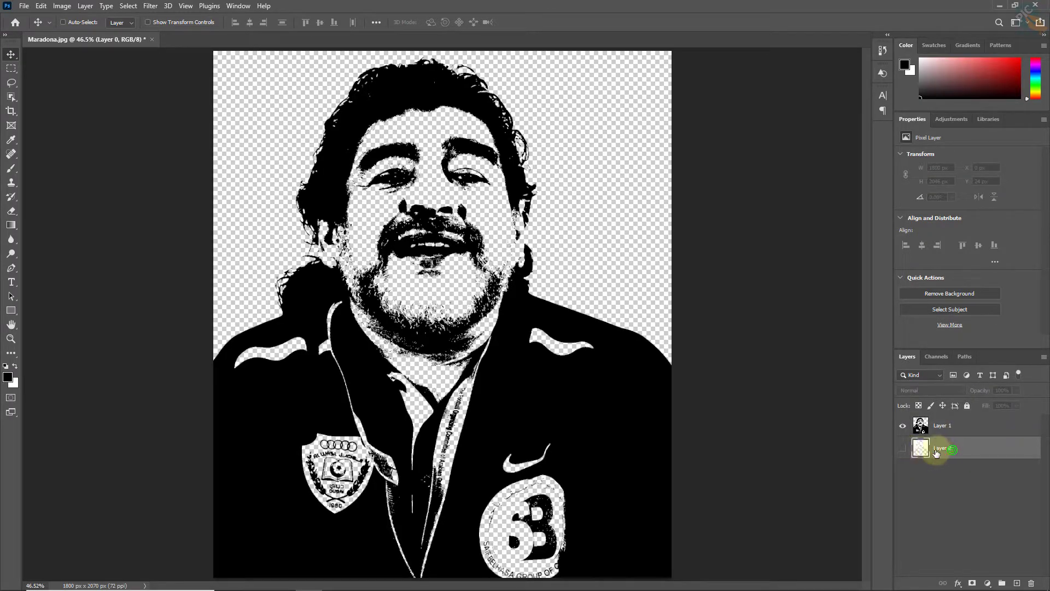
pyautogui.click(904, 448)
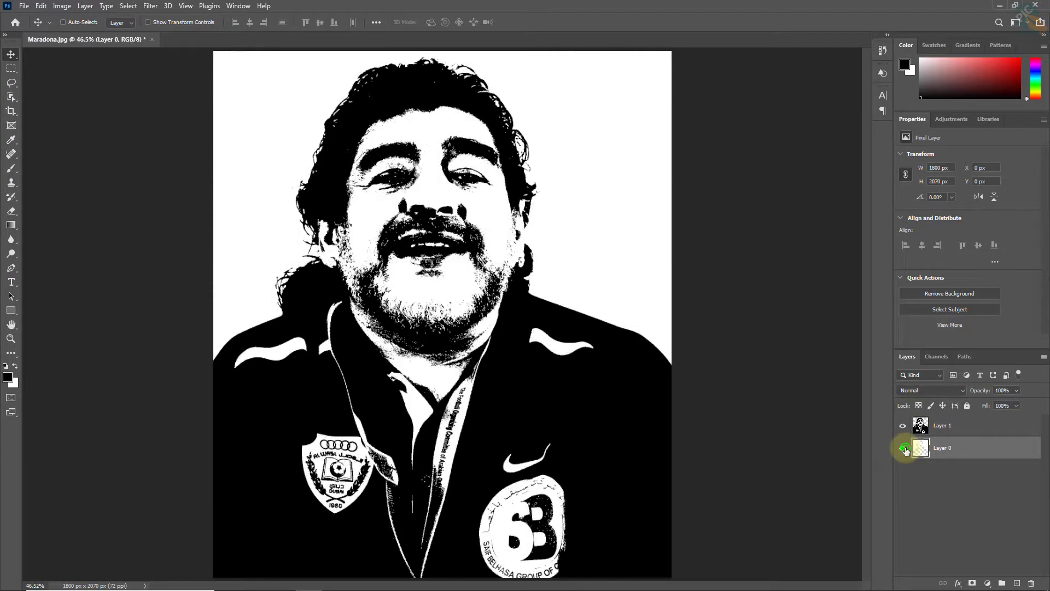
pyautogui.click(905, 449)
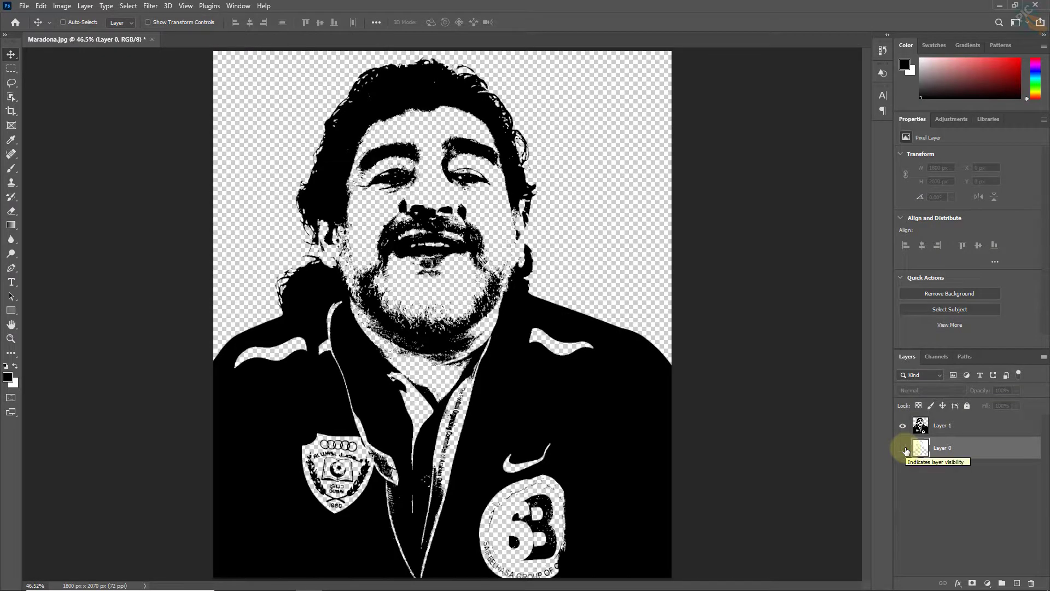
pyautogui.click(906, 448)
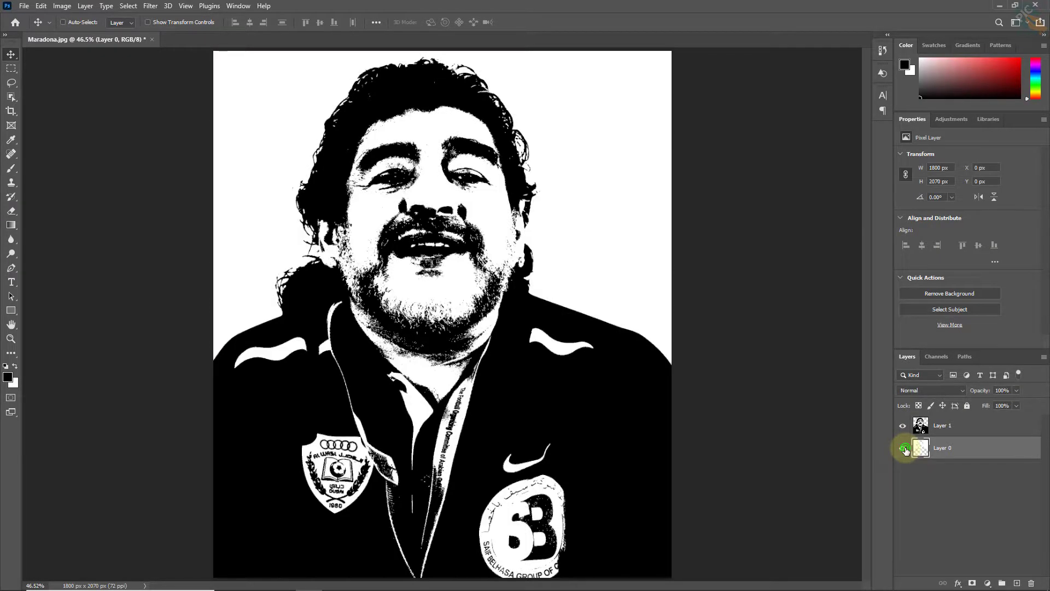
pyautogui.click(972, 428)
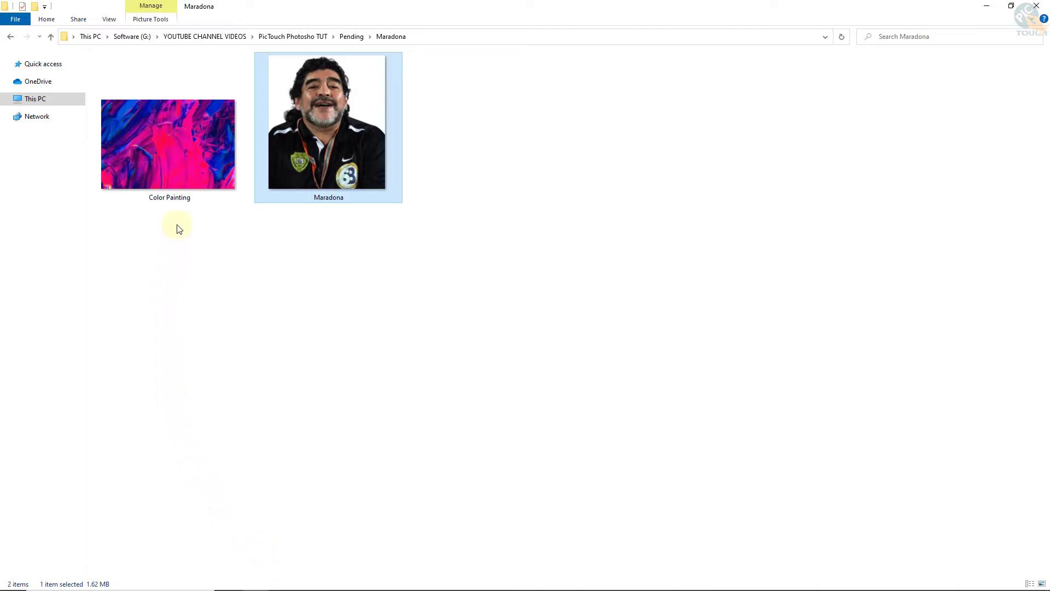
# Drag Color Painting.jpg from the Maradona folder toward the Photoshop document
pyautogui.click(176, 146)
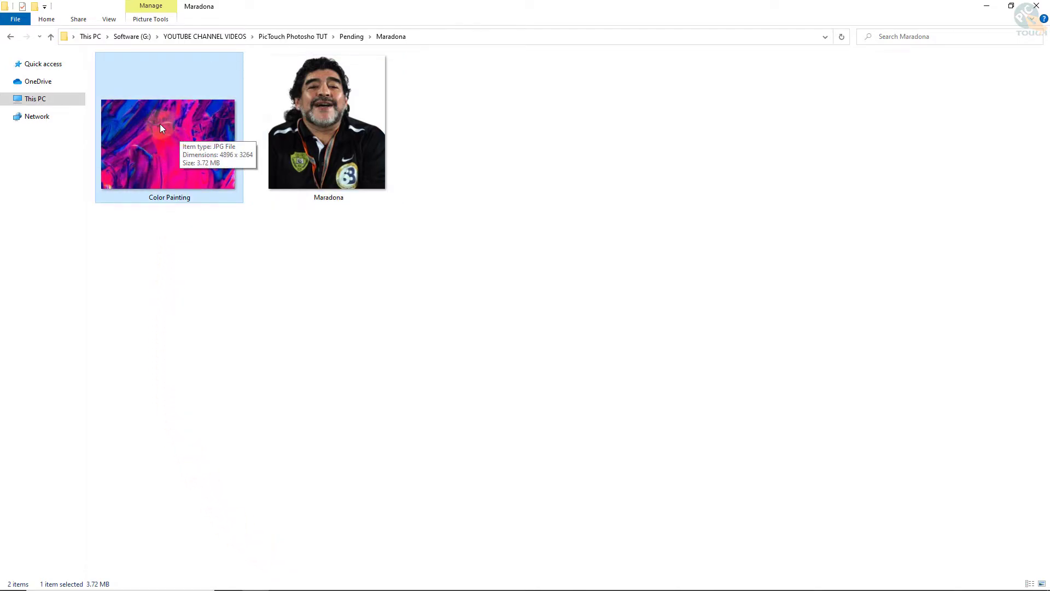
pyautogui.moveTo(160, 123)
pyautogui.mouseDown()
pyautogui.moveTo(246, 363)
pyautogui.moveTo(392, 300)
pyautogui.mouseUp()
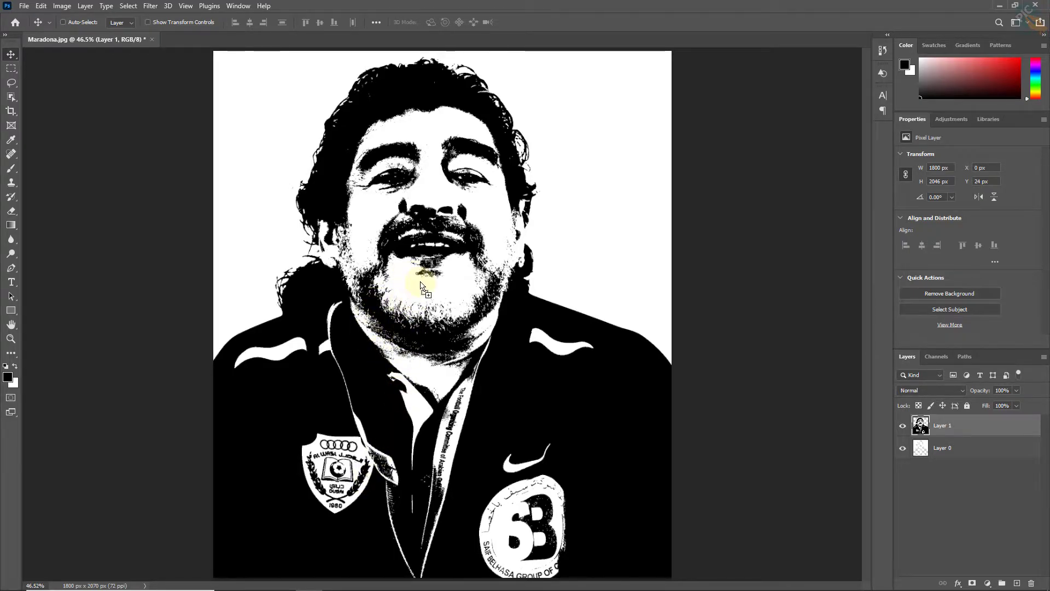
# Place Color Painting on the canvas, rotated about -90° and scaled to cover it fully
pyautogui.moveTo(422, 284); pyautogui.dragTo(418, 278)
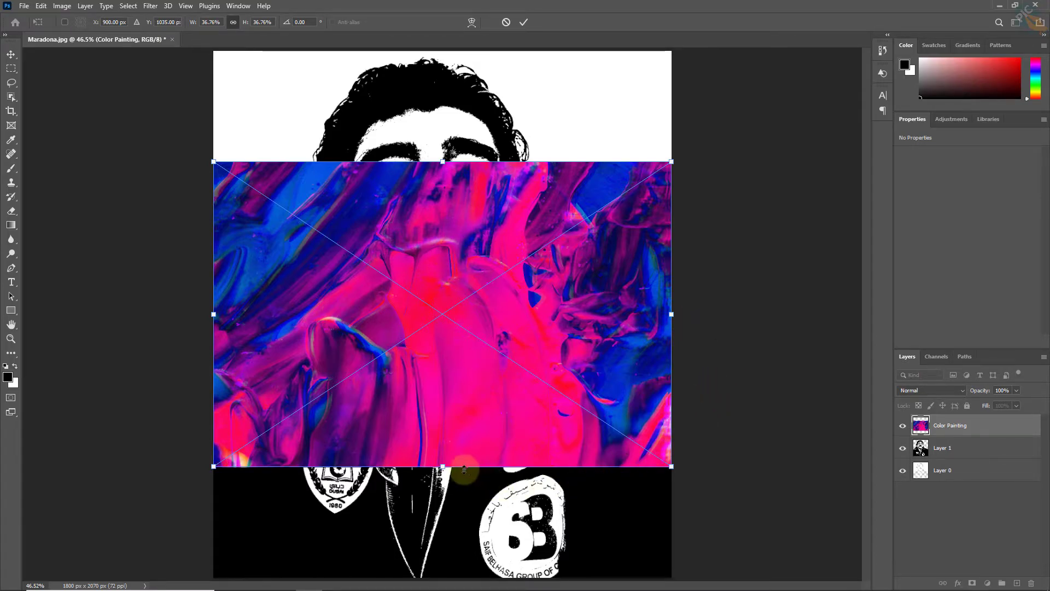
pyautogui.moveTo(457, 477)
pyautogui.mouseDown()
pyautogui.moveTo(552, 405)
pyautogui.moveTo(528, 292)
pyautogui.mouseUp()
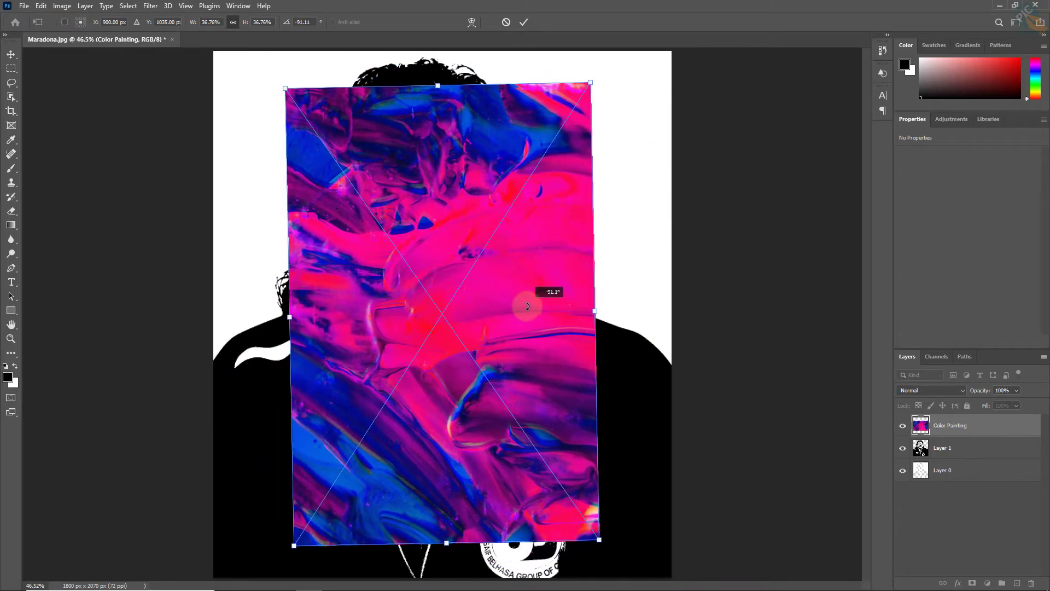
pyautogui.moveTo(495, 334); pyautogui.dragTo(431, 301)
pyautogui.moveTo(514, 498); pyautogui.dragTo(603, 560)
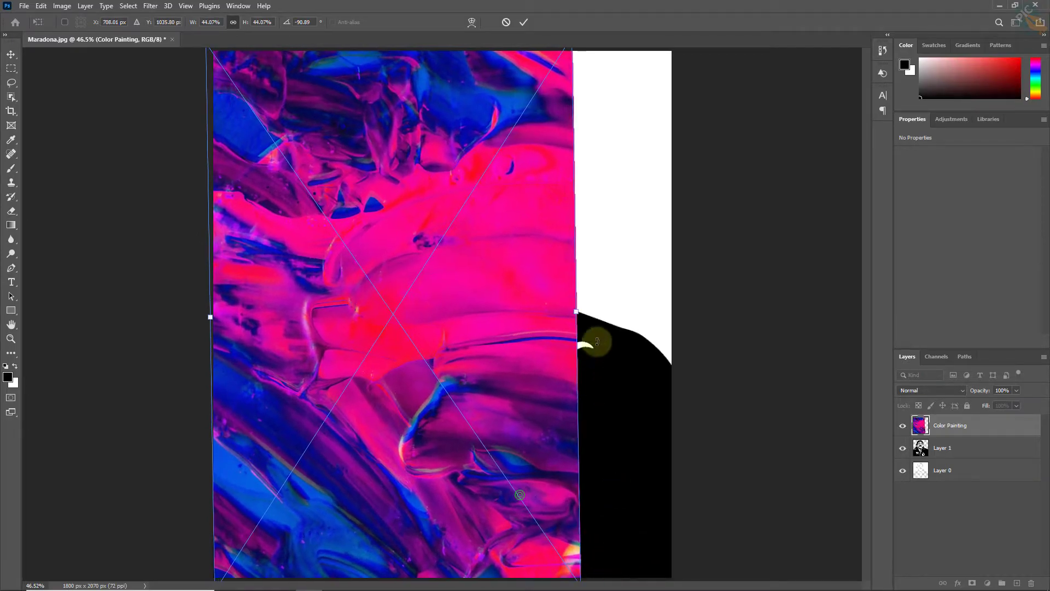
pyautogui.moveTo(566, 304); pyautogui.dragTo(678, 324)
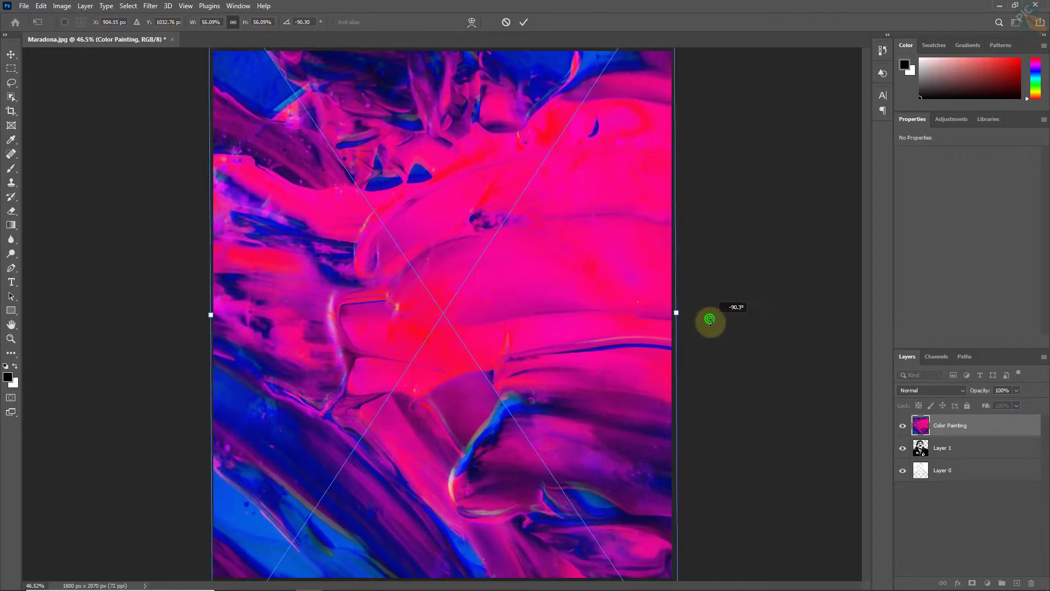
pyautogui.moveTo(499, 469)
pyautogui.mouseDown()
pyautogui.moveTo(504, 393)
pyautogui.moveTo(501, 419)
pyautogui.mouseUp()
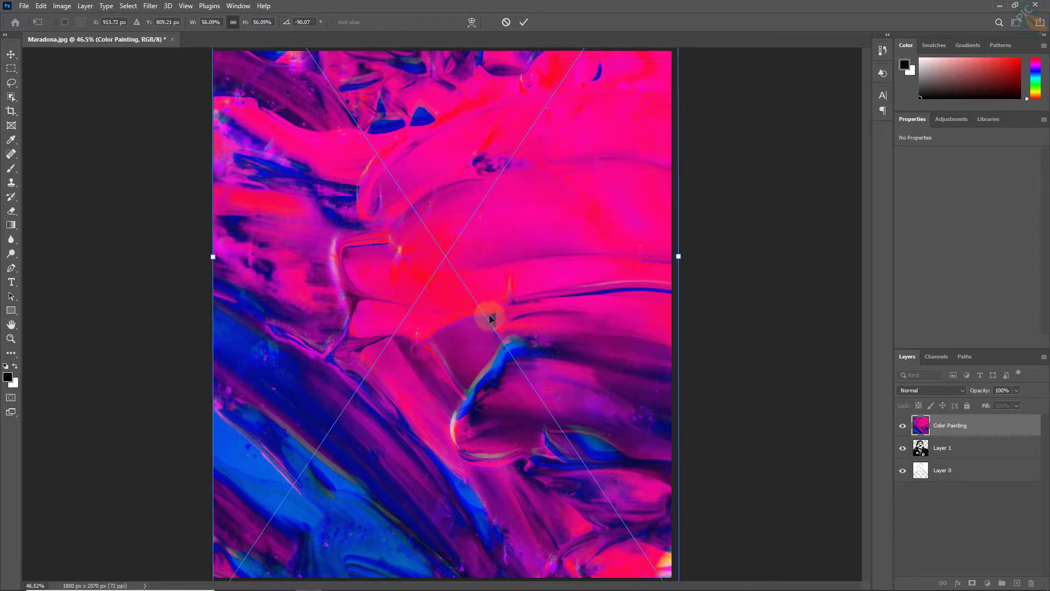
pyautogui.click(526, 22)
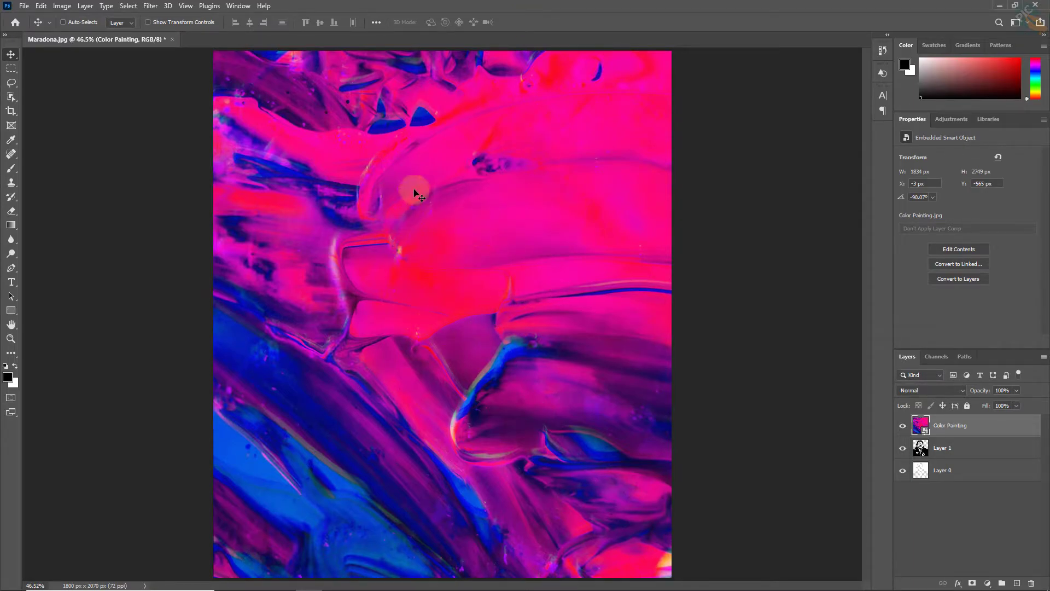
# Clip the Color Painting layer to the Layer 1 stencil with Create Clipping Mask
pyautogui.rightClick(971, 426)
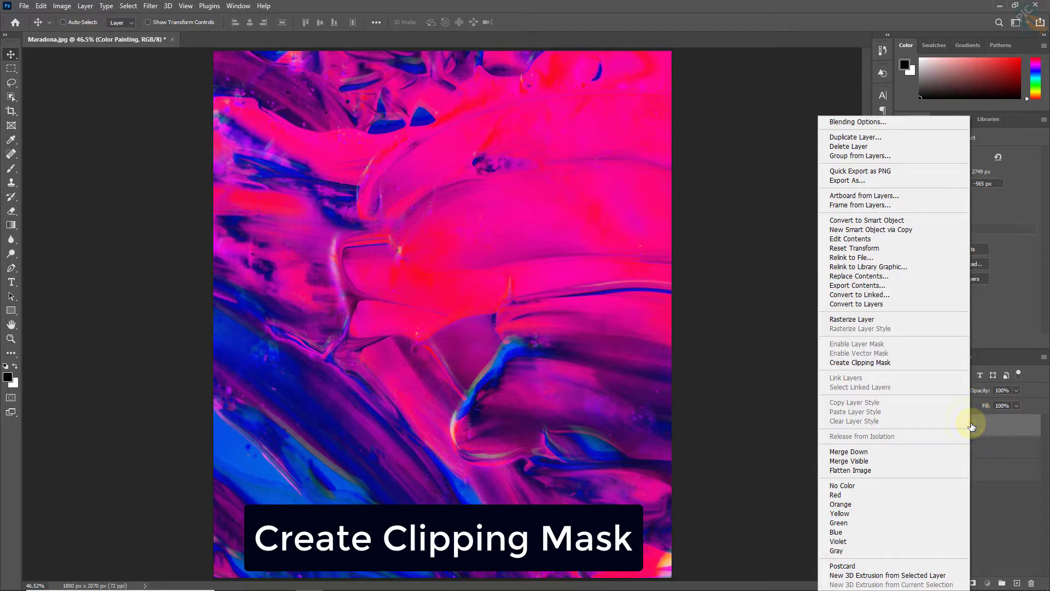
pyautogui.click(886, 363)
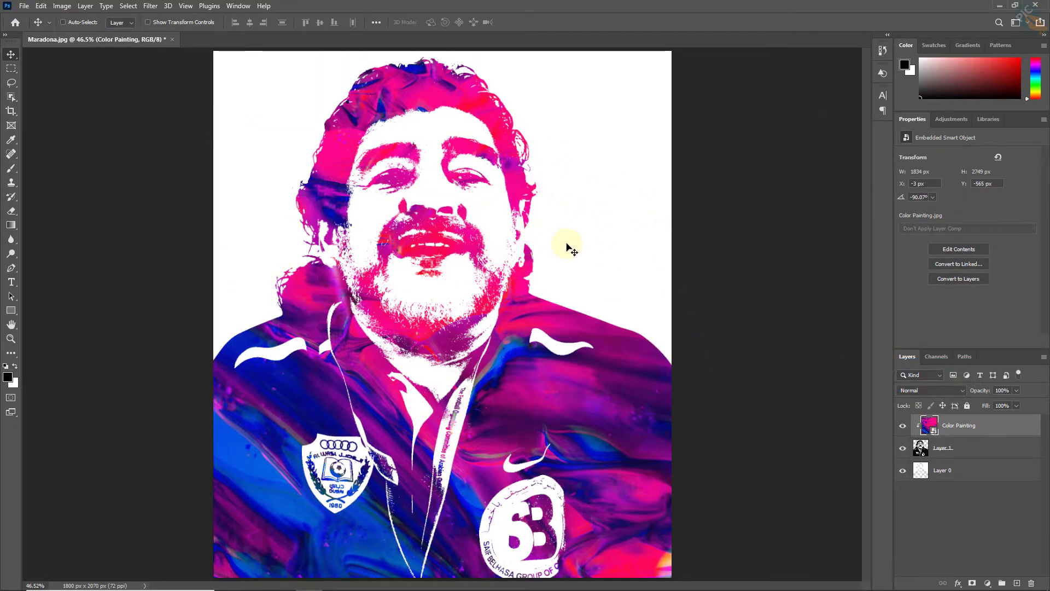
pyautogui.press('ctrl')
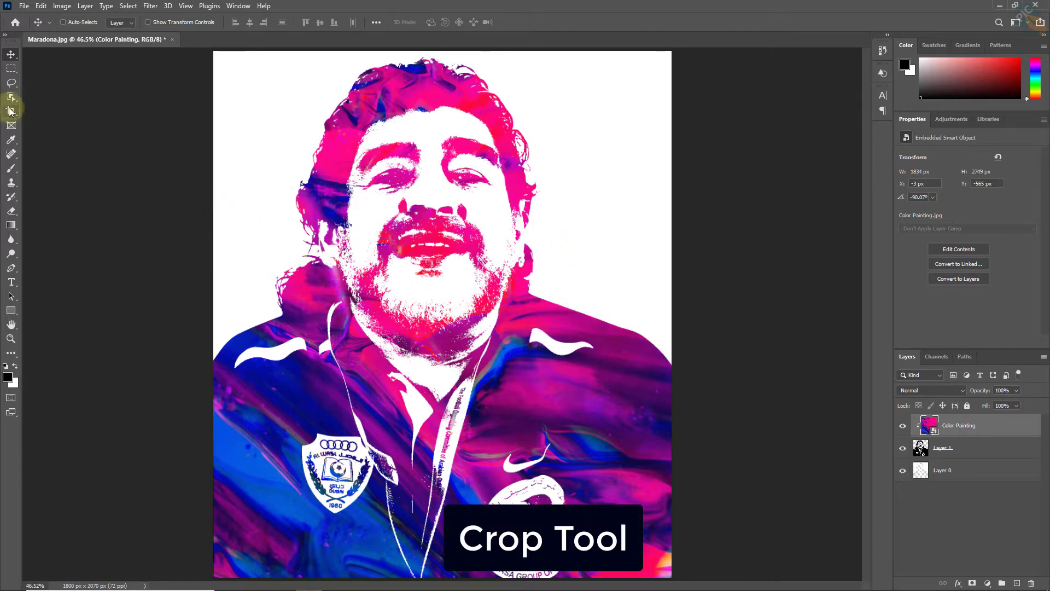
# Crop outward to widen the canvas to 3179 × 2070 px, then select Layer 0
pyautogui.click(10, 111)
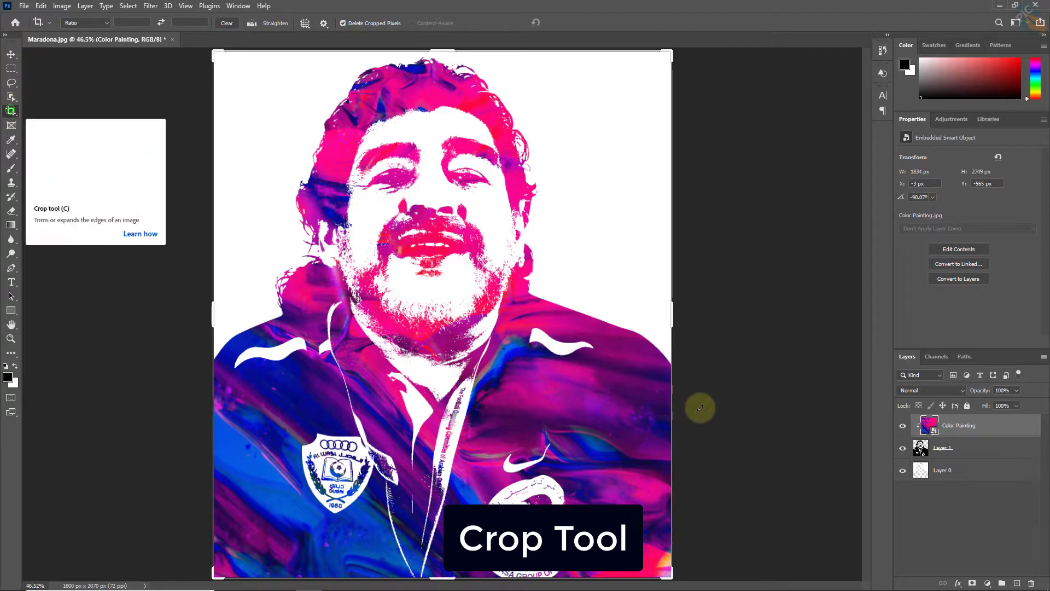
pyautogui.moveTo(672, 309); pyautogui.dragTo(848, 310)
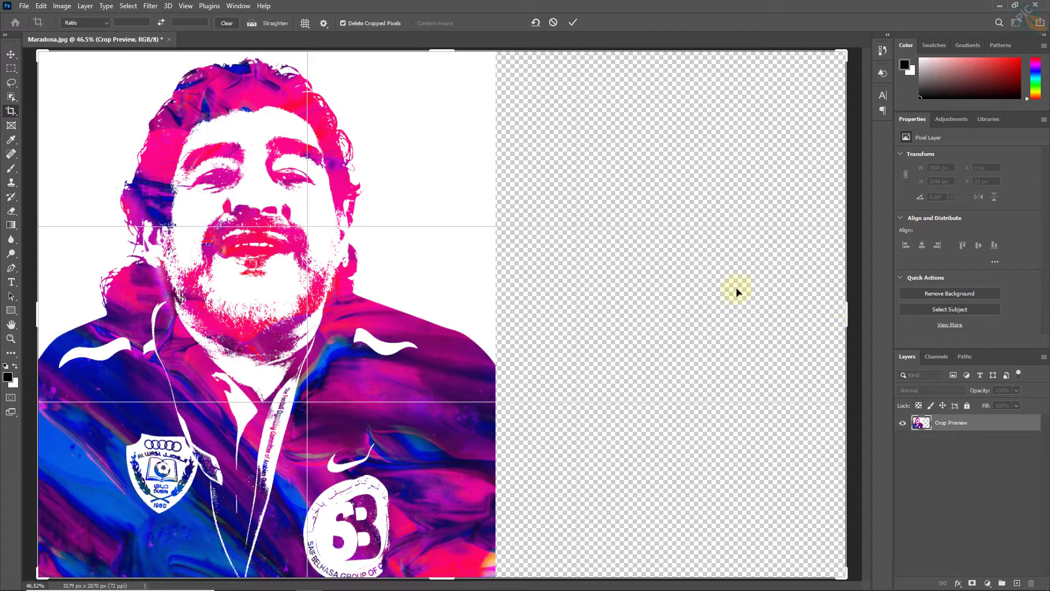
pyautogui.click(573, 22)
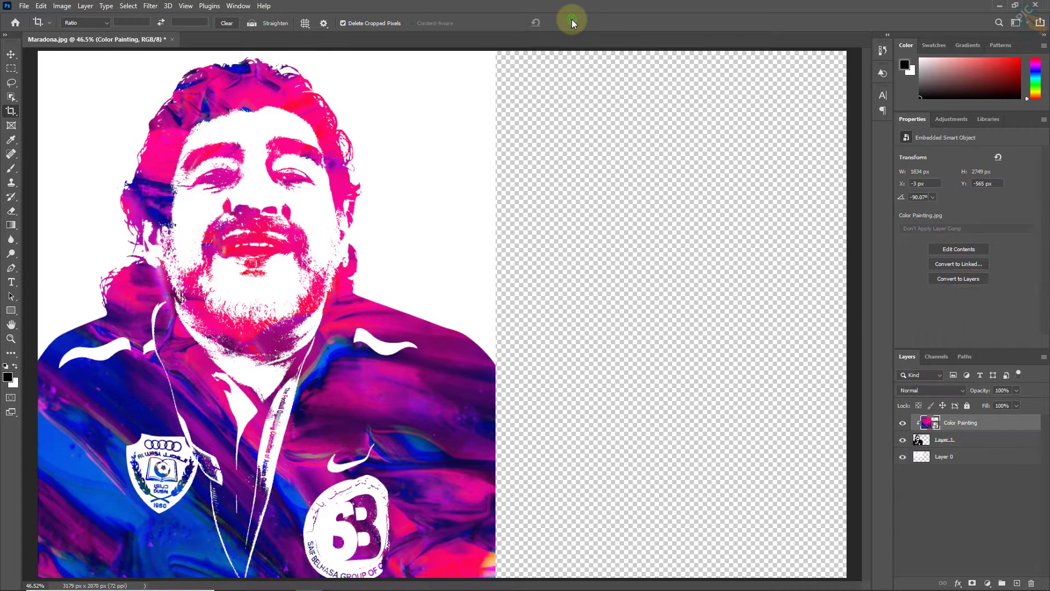
pyautogui.click(943, 461)
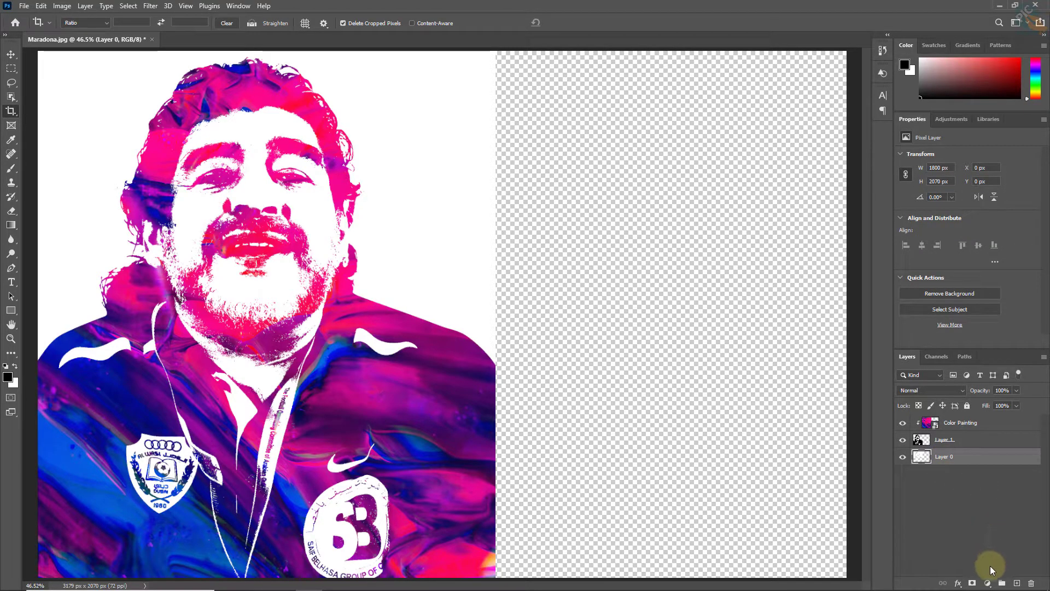
# Add a white #ffffff Solid Color fill layer above Layer 0
pyautogui.click(989, 583)
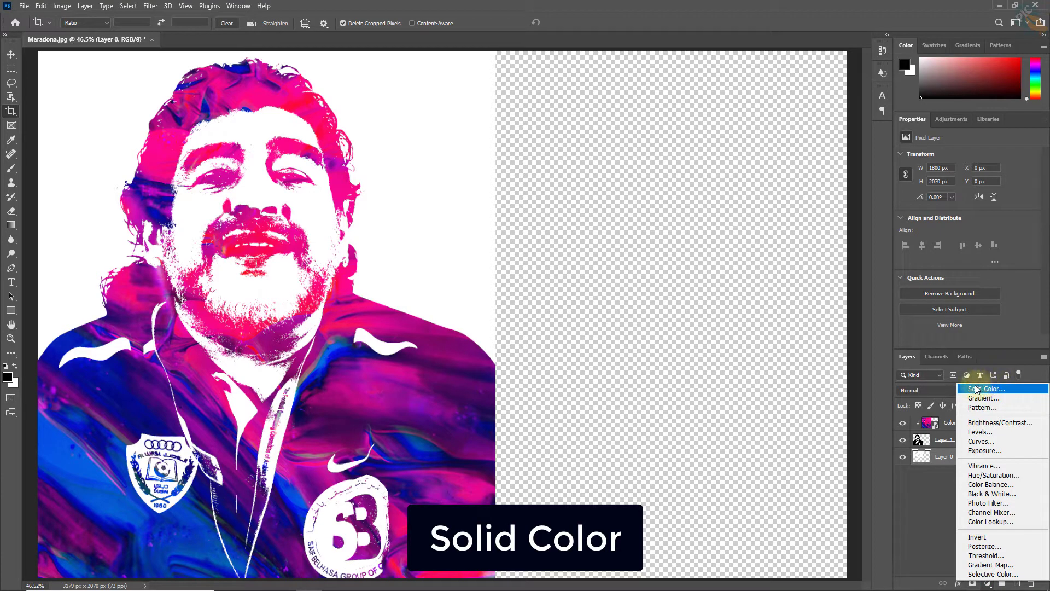
pyautogui.click(994, 389)
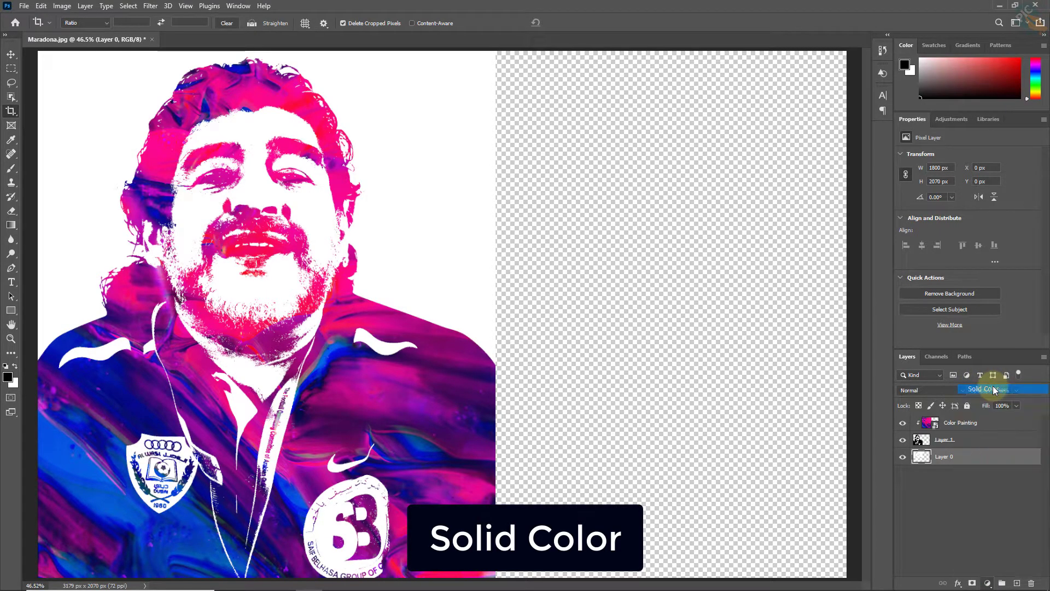
pyautogui.moveTo(762, 345); pyautogui.dragTo(763, 327)
pyautogui.moveTo(726, 261); pyautogui.dragTo(679, 220)
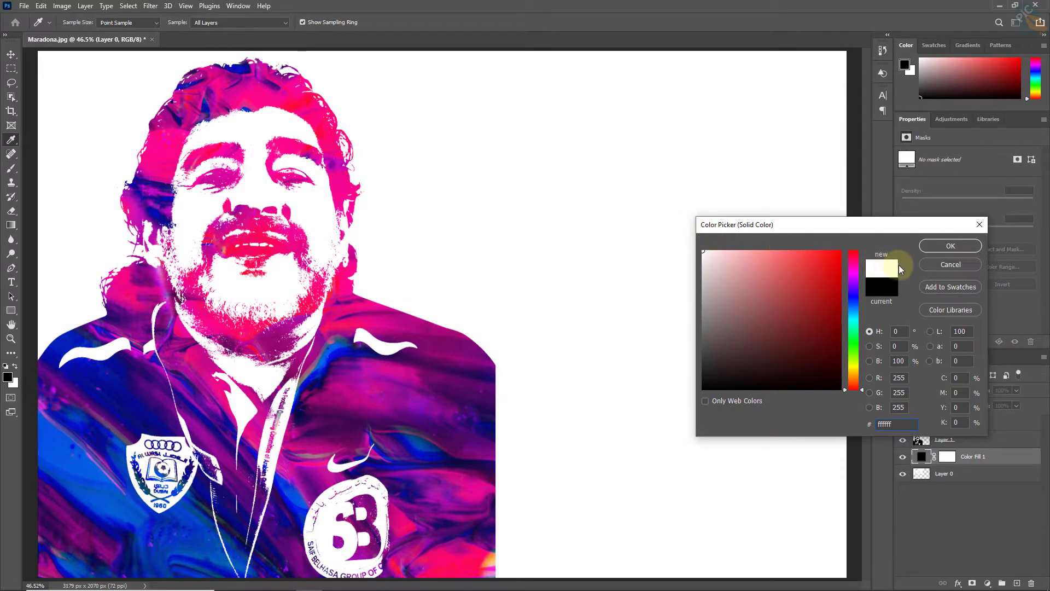
pyautogui.click(949, 245)
pyautogui.press('c')
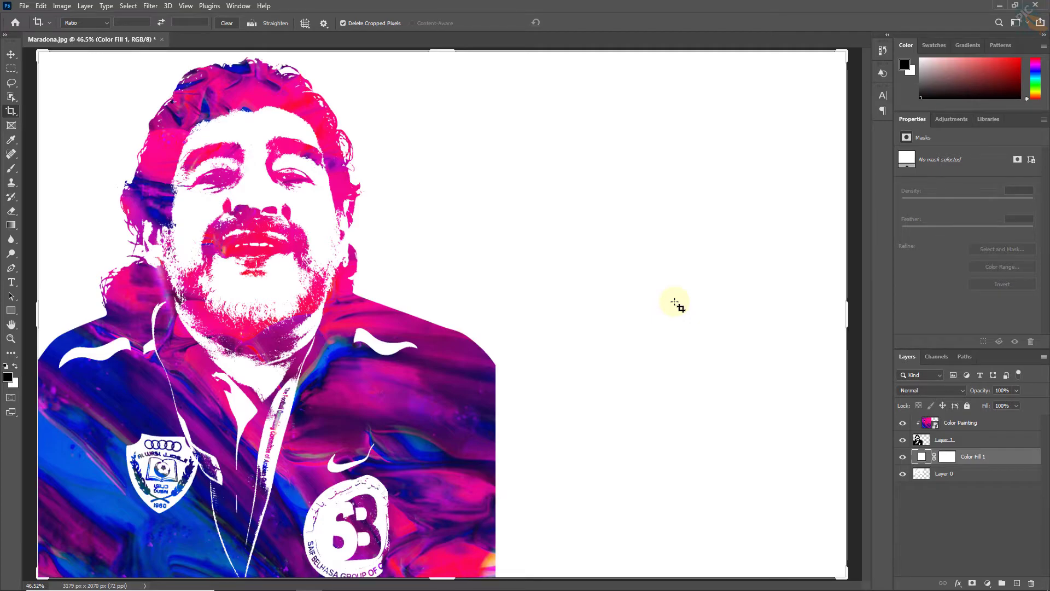
pyautogui.click(10, 55)
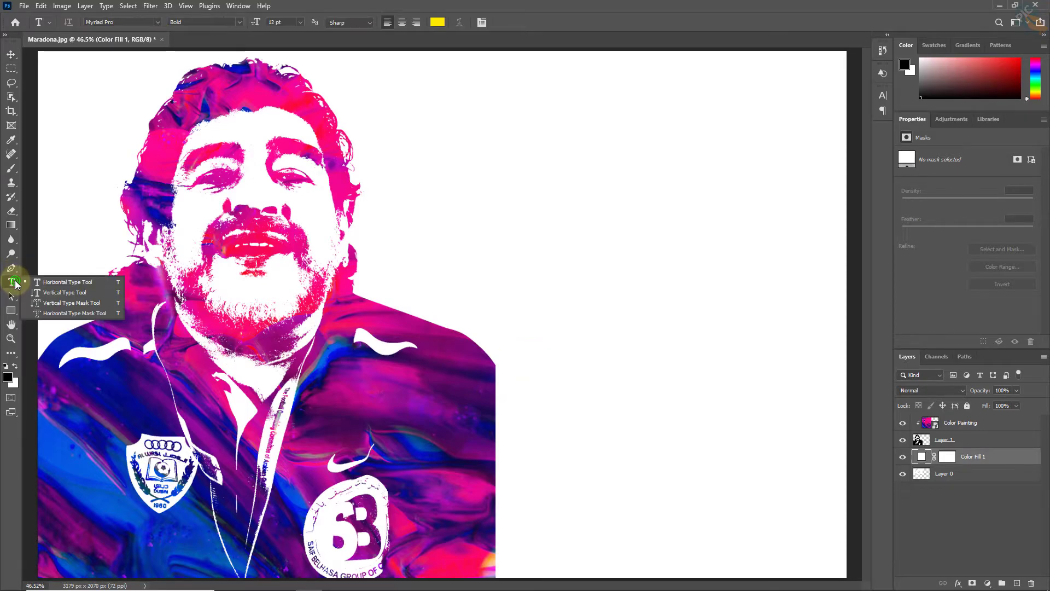
# Create a 135 pt Horizontal Type layer reading 'WE' on the canvas's right side
pyautogui.moveTo(14, 284); pyautogui.dragTo(62, 285)
pyautogui.click(62, 284)
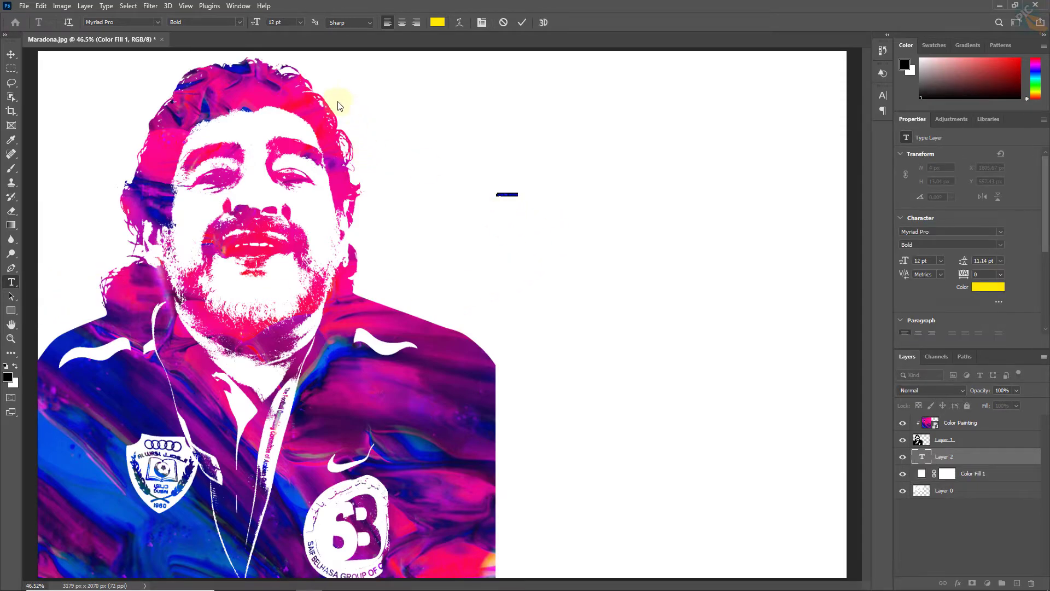
pyautogui.moveTo(256, 21); pyautogui.dragTo(318, 21)
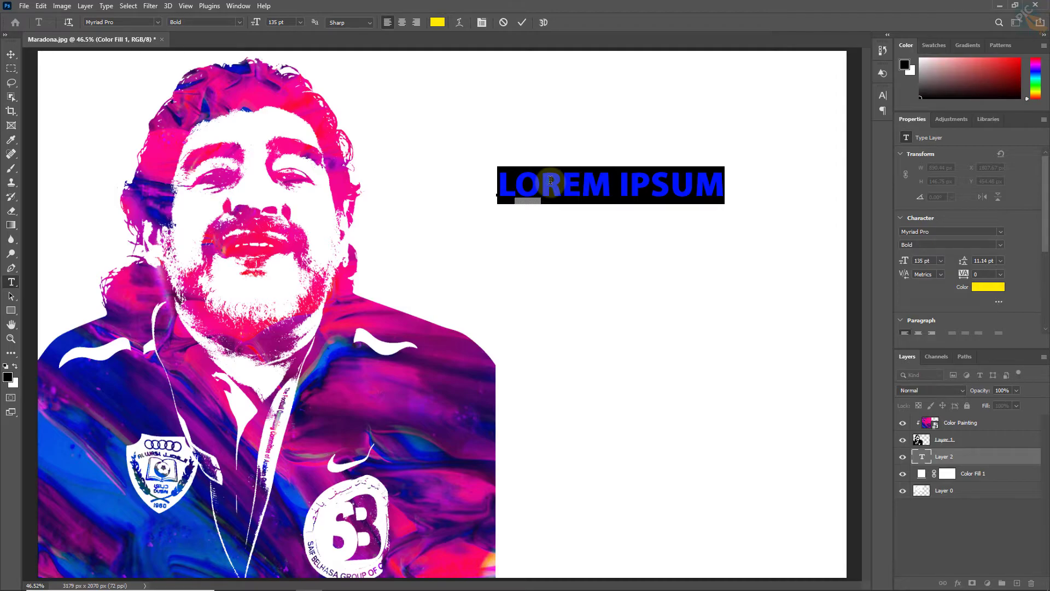
pyautogui.write('WE')
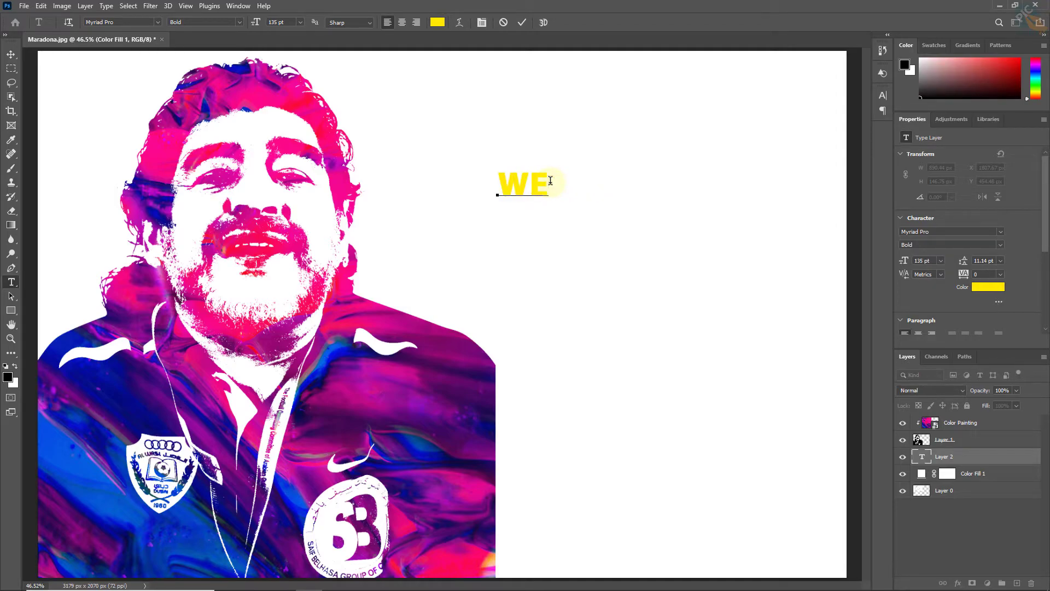
# Nudge the WE text and scale it to about 400% (539.85 pt)
pyautogui.click(10, 54)
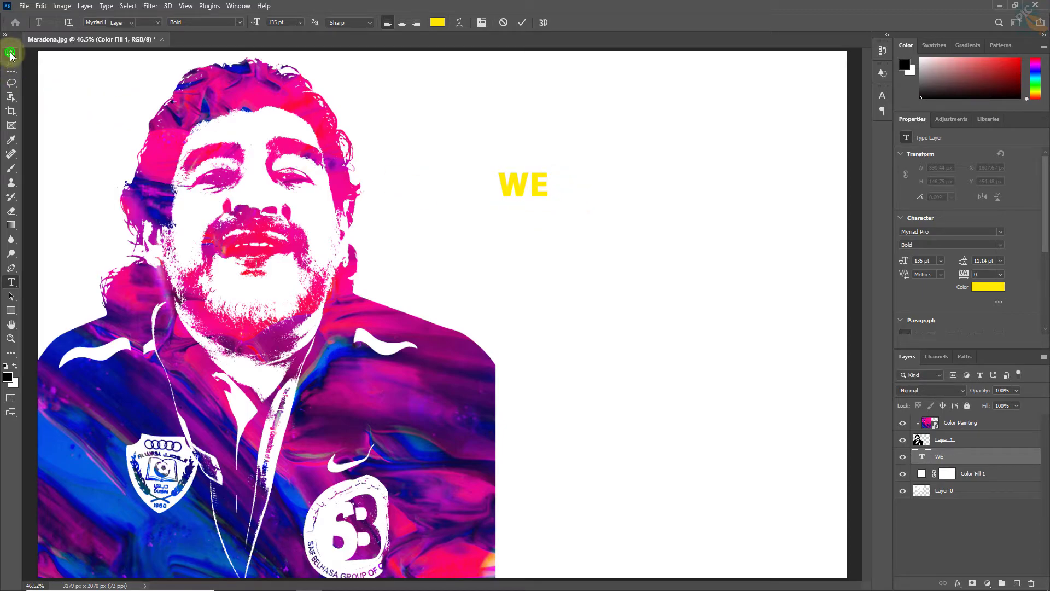
pyautogui.moveTo(519, 186); pyautogui.dragTo(534, 196)
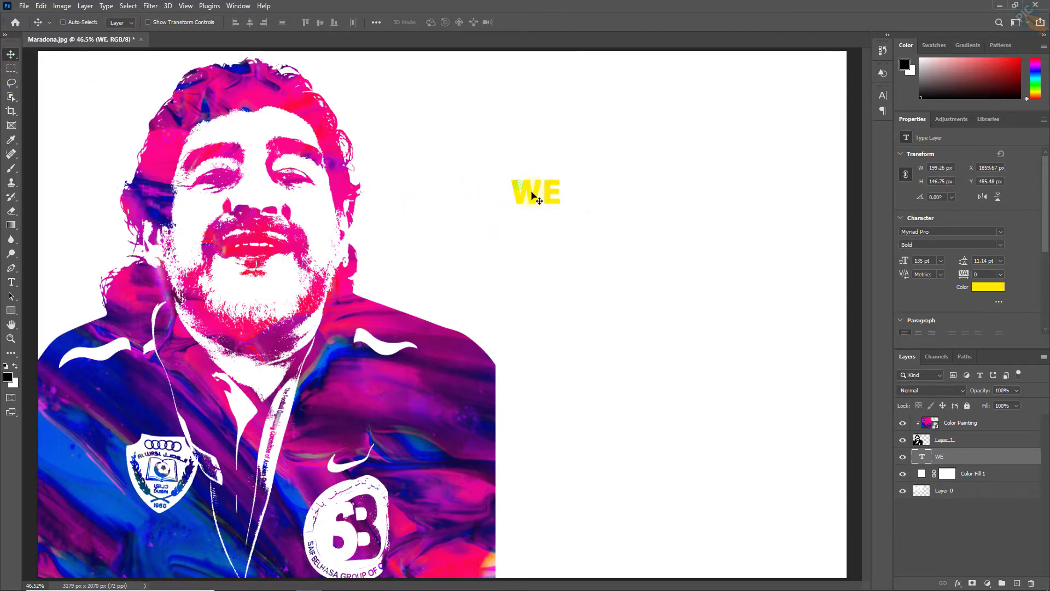
pyautogui.press('ctrl')
pyautogui.hotkey('ctrl', 't')
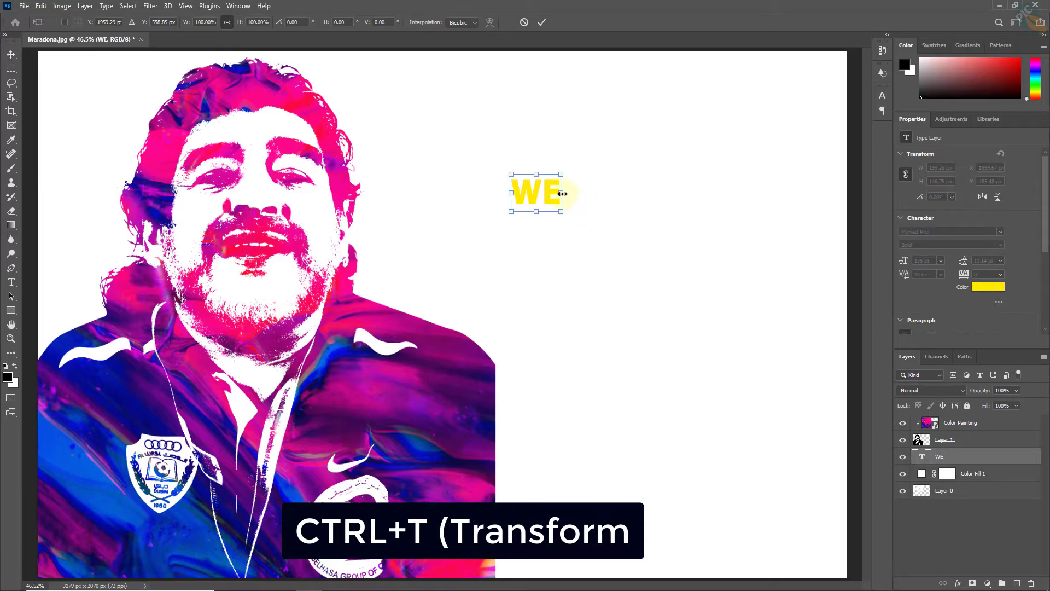
pyautogui.moveTo(561, 192); pyautogui.dragTo(713, 192)
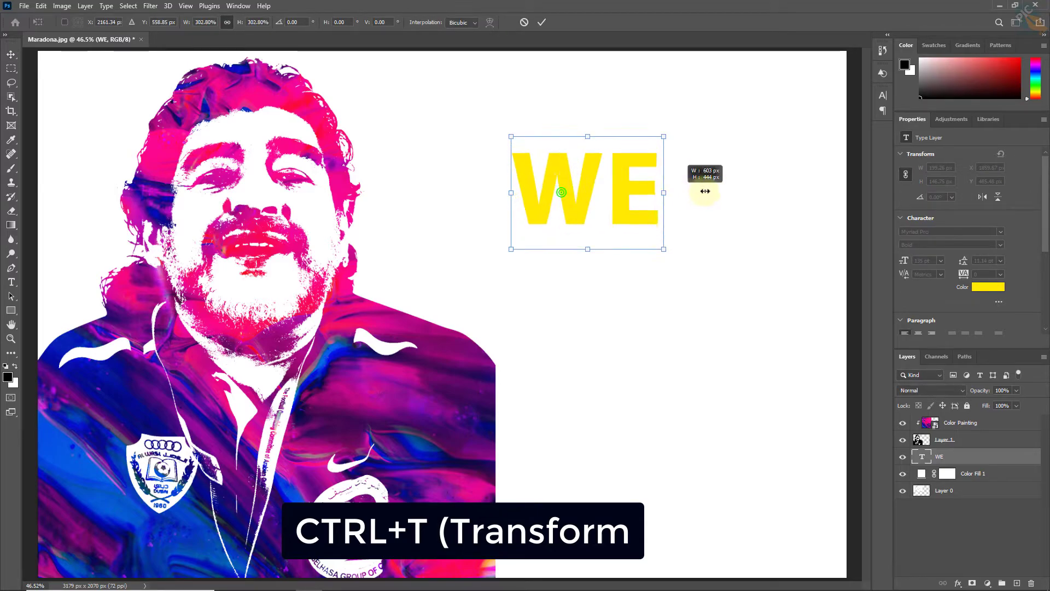
pyautogui.moveTo(637, 190); pyautogui.dragTo(675, 191)
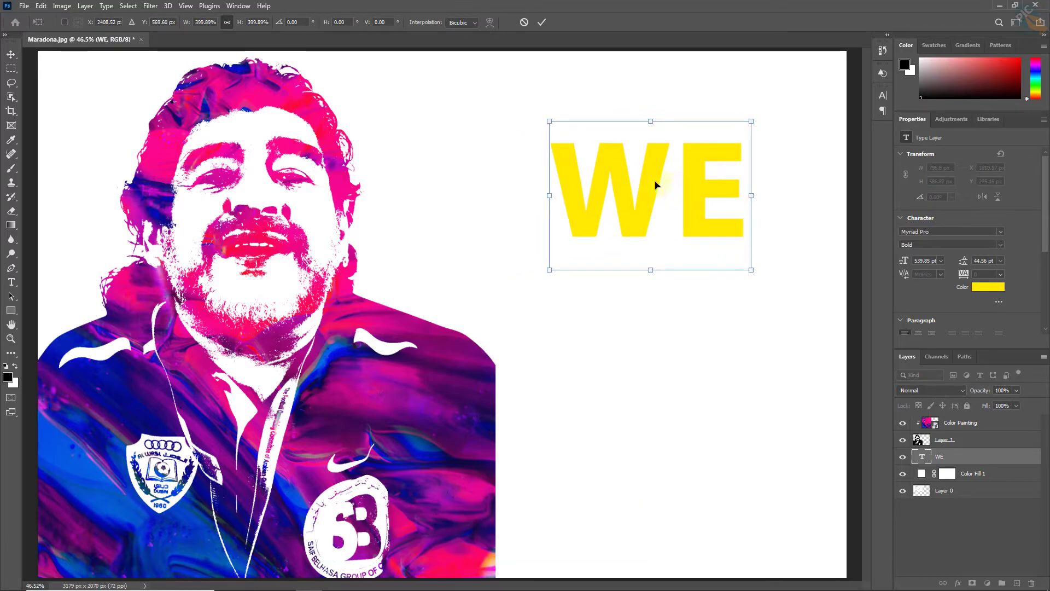
pyautogui.click(542, 22)
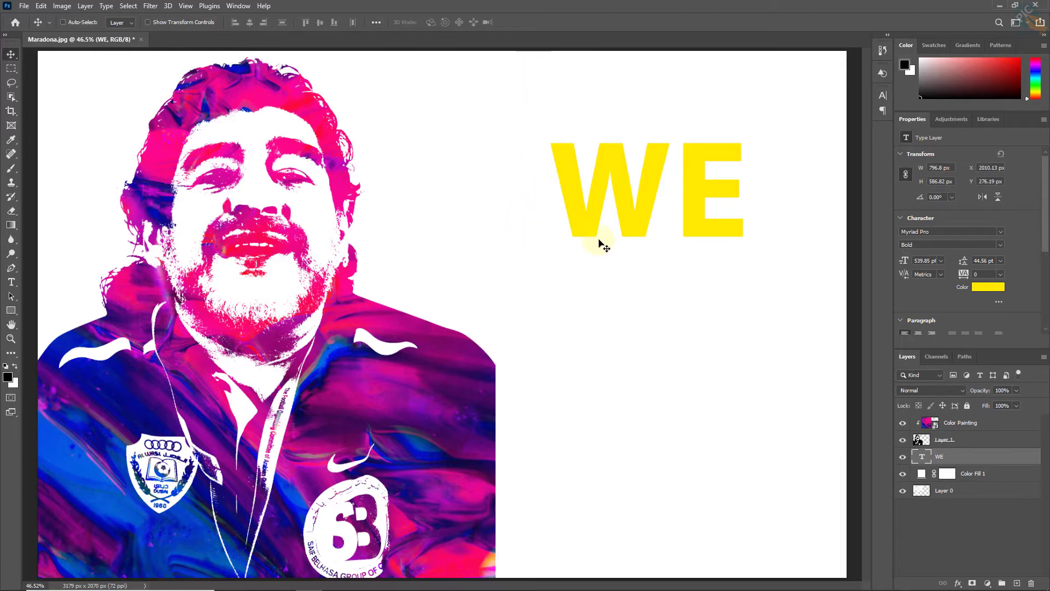
# Recolour the WE text navy blue #040b8d, sampled from the painting
pyautogui.click(11, 282)
pyautogui.click(434, 22)
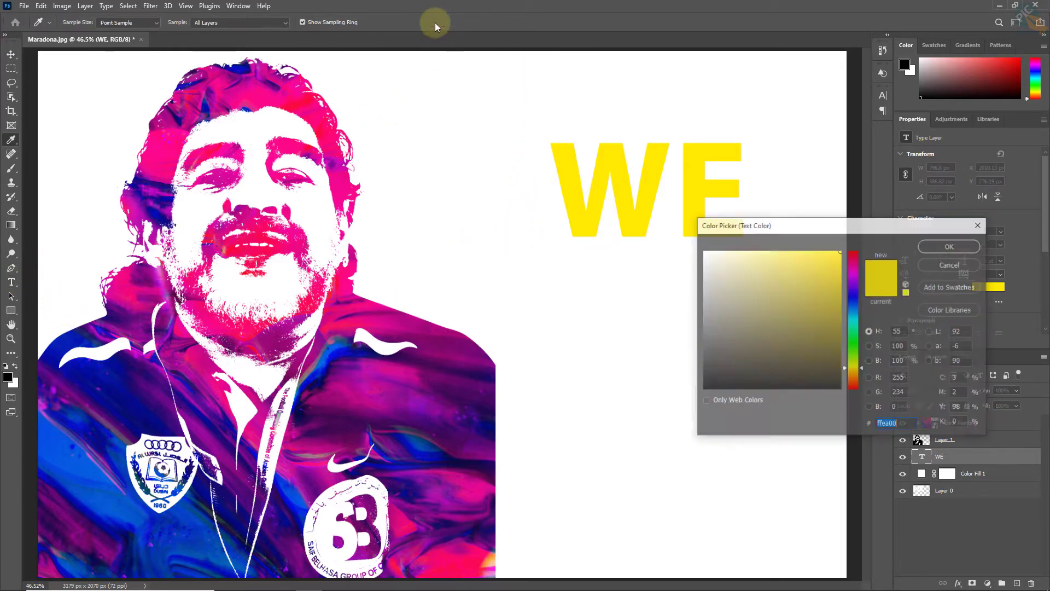
pyautogui.click(125, 371)
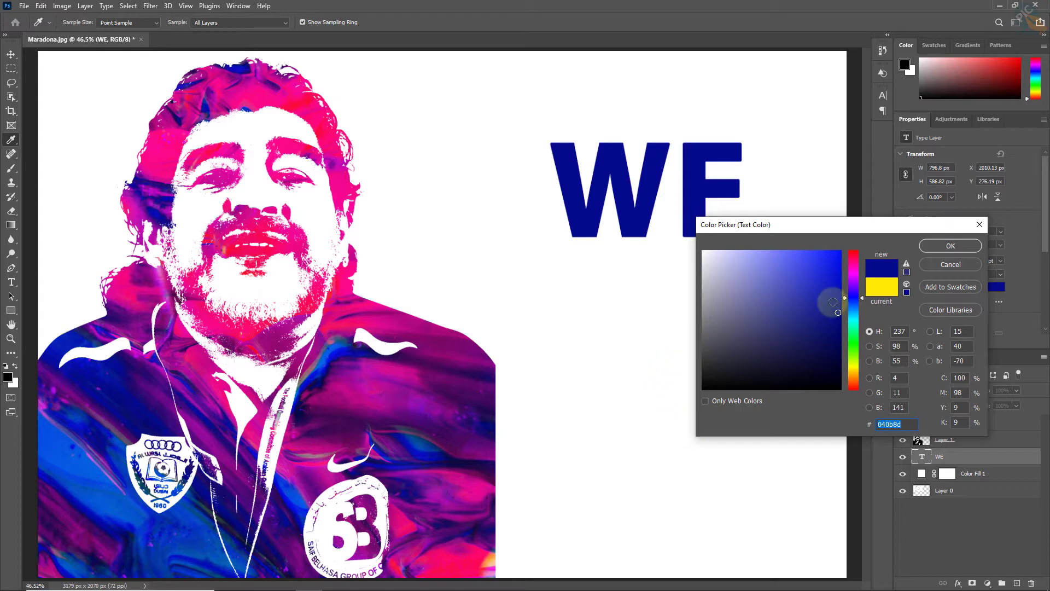
pyautogui.click(945, 247)
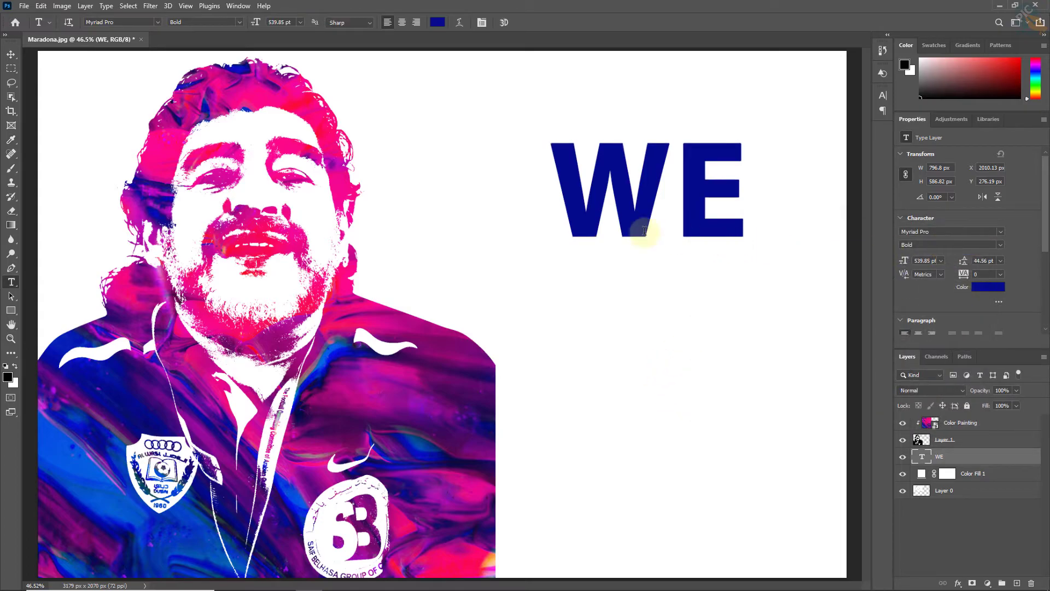
# Type a new navy 'LOVES' text line below WE
pyautogui.click(527, 323)
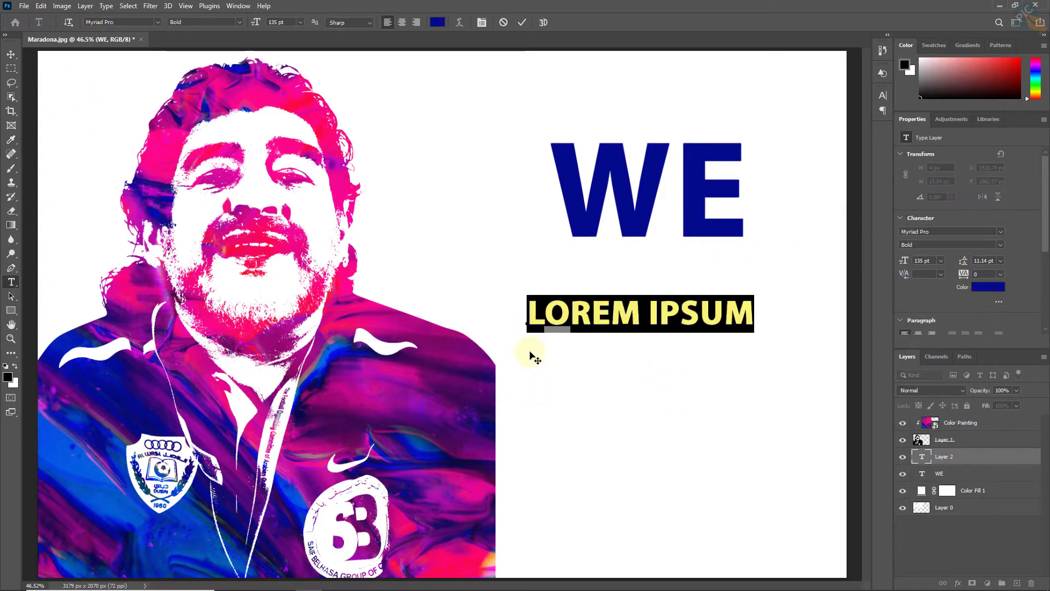
pyautogui.write('LOVES')
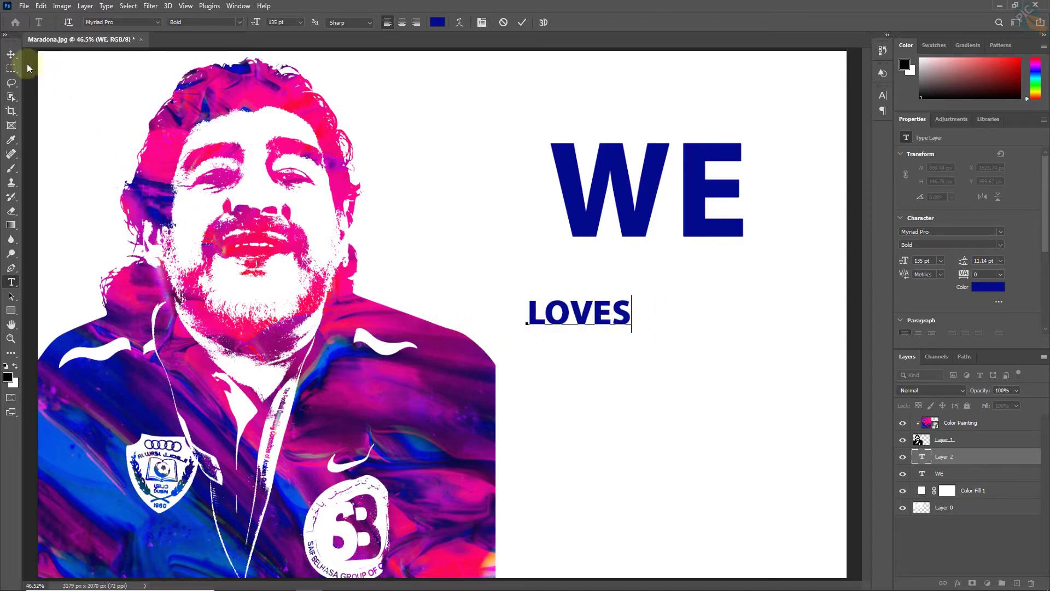
pyautogui.click(11, 54)
# Move LOVES under WE and scale it to about 290% (392.12 pt)
pyautogui.moveTo(569, 317); pyautogui.dragTo(600, 281)
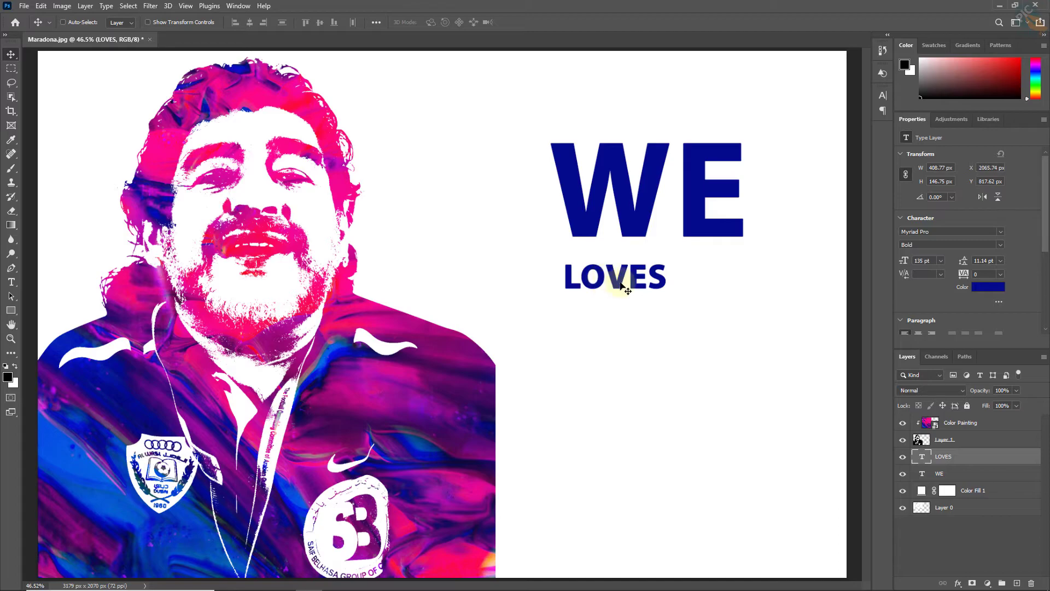
pyautogui.hotkey('ctrl', 't')
pyautogui.moveTo(668, 277)
pyautogui.mouseDown()
pyautogui.moveTo(787, 264)
pyautogui.moveTo(806, 277)
pyautogui.mouseUp()
pyautogui.moveTo(569, 278); pyautogui.dragTo(504, 275)
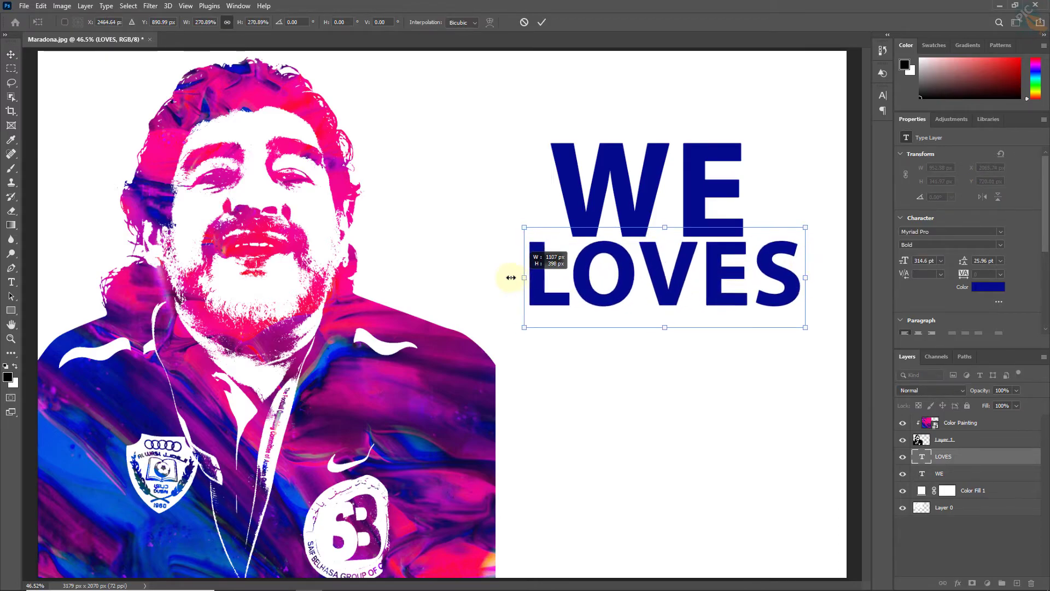
pyautogui.moveTo(682, 285); pyautogui.dragTo(688, 303)
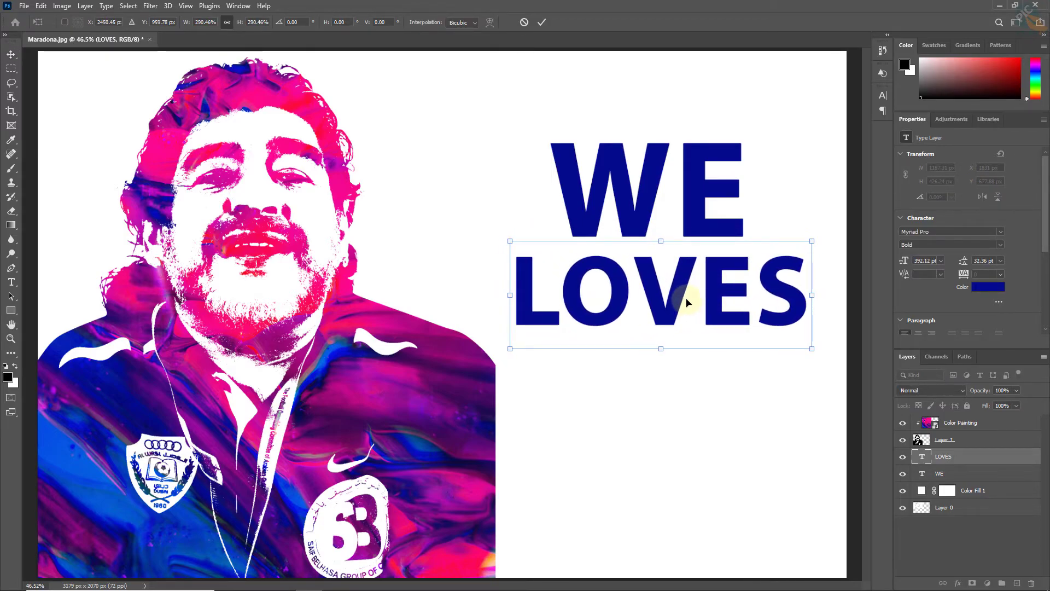
pyautogui.click(542, 22)
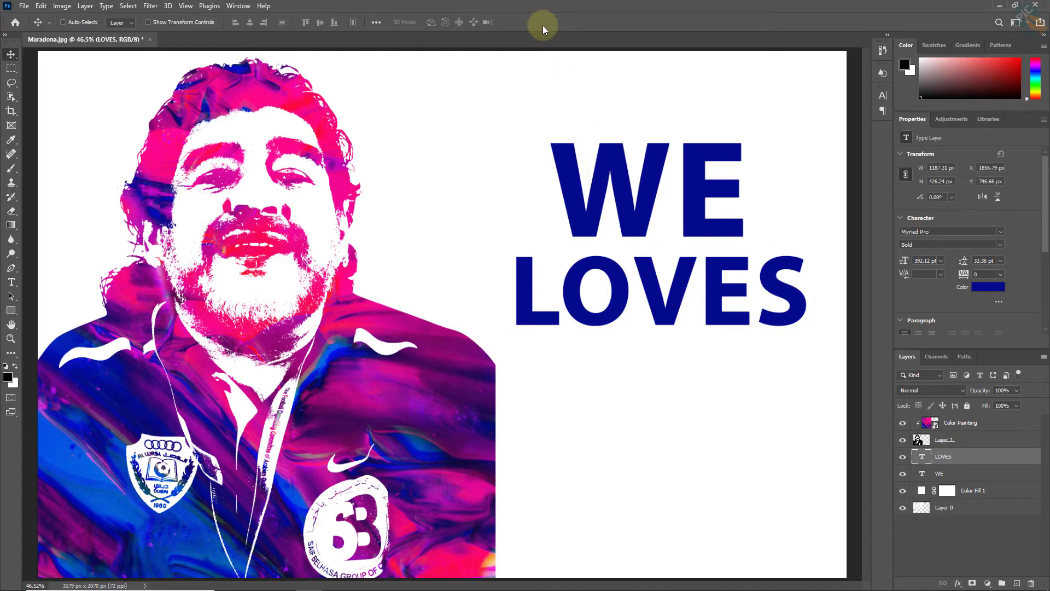
pyautogui.click(11, 282)
# Type 'YOU' below LOVES and scale it to about 319% (431.01 pt)
pyautogui.click(571, 385)
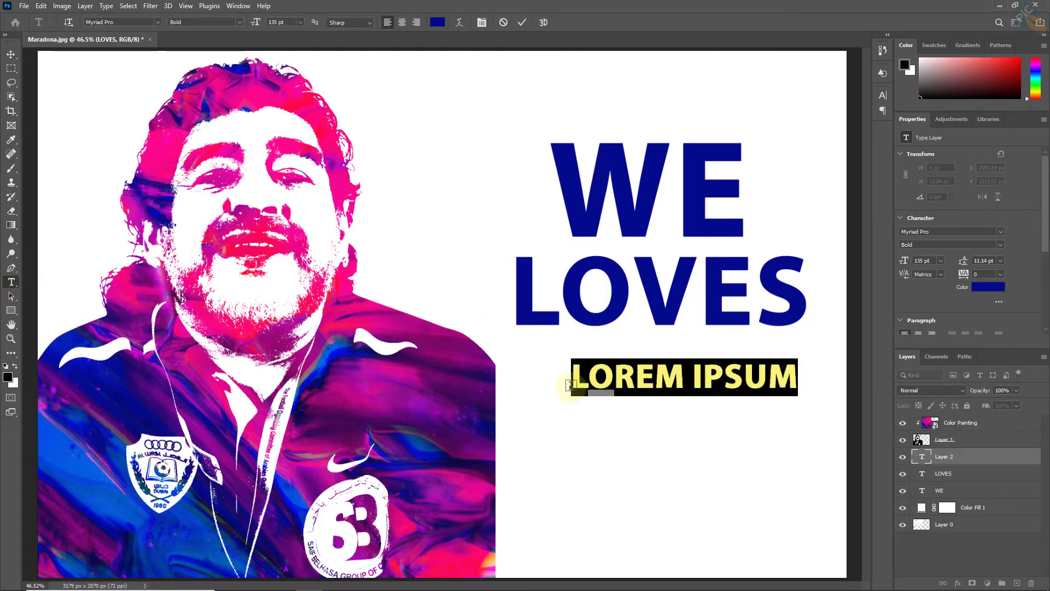
pyautogui.write('YOU')
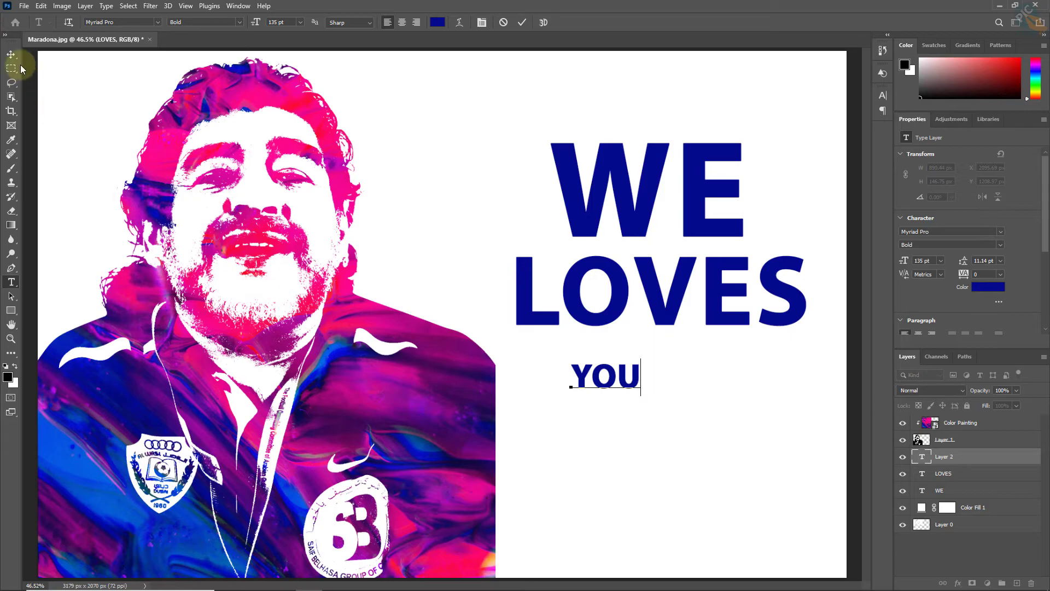
pyautogui.click(11, 54)
pyautogui.hotkey('ctrl', 't')
pyautogui.moveTo(640, 375); pyautogui.dragTo(794, 364)
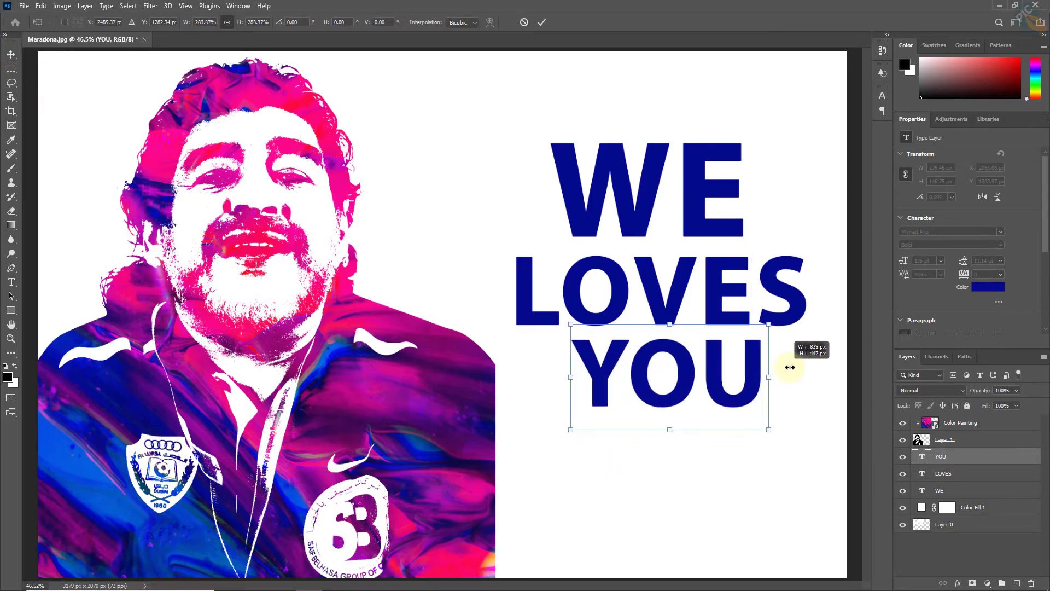
pyautogui.moveTo(704, 383); pyautogui.dragTo(702, 403)
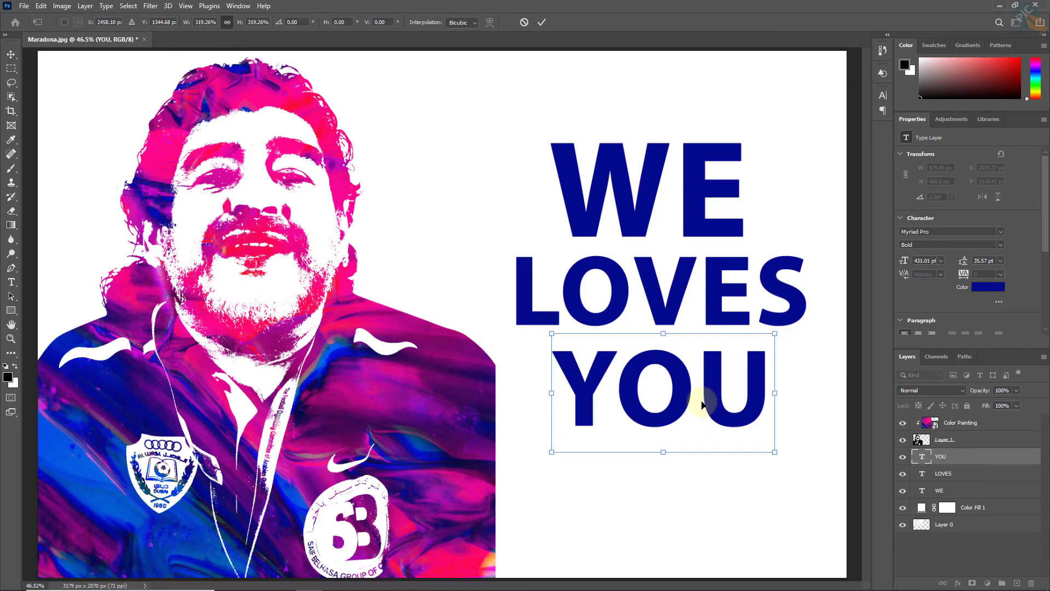
pyautogui.press('Return')
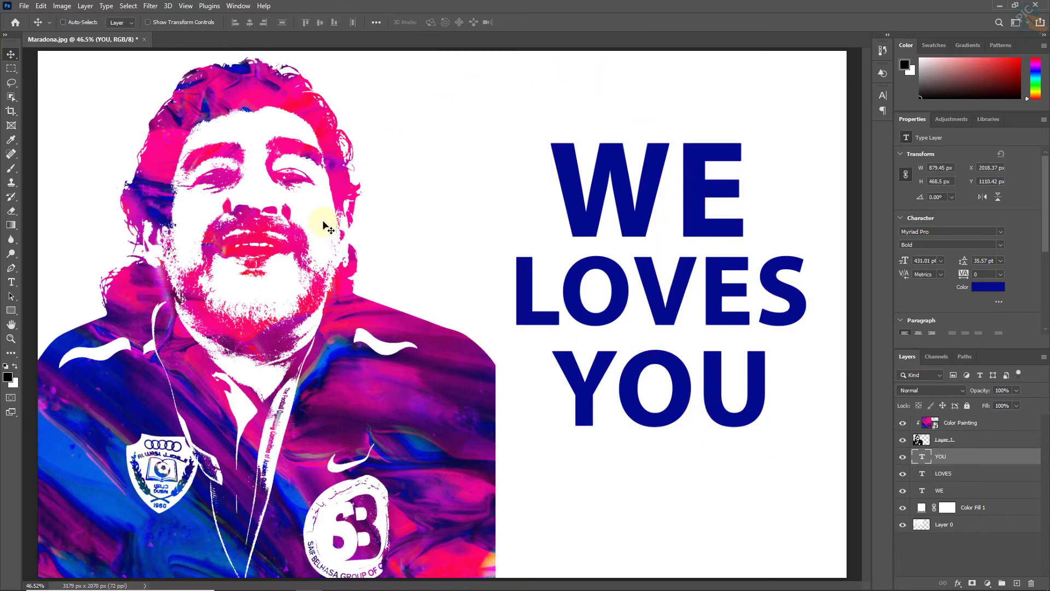
# Select the LOVES layer and change its text colour to hot pink
pyautogui.click(964, 474)
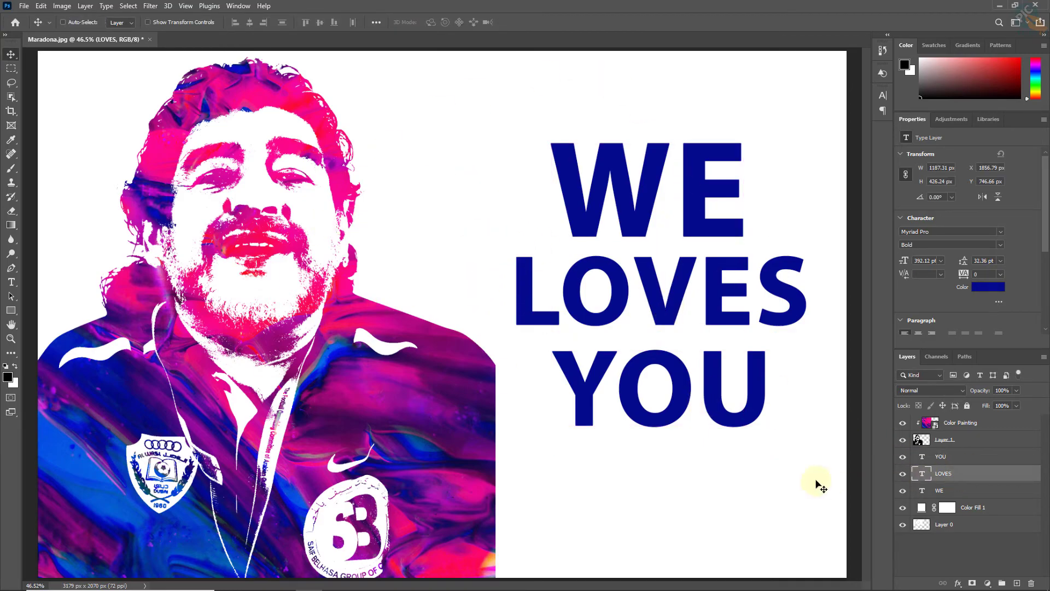
pyautogui.click(988, 287)
pyautogui.click(854, 262)
pyautogui.click(877, 364)
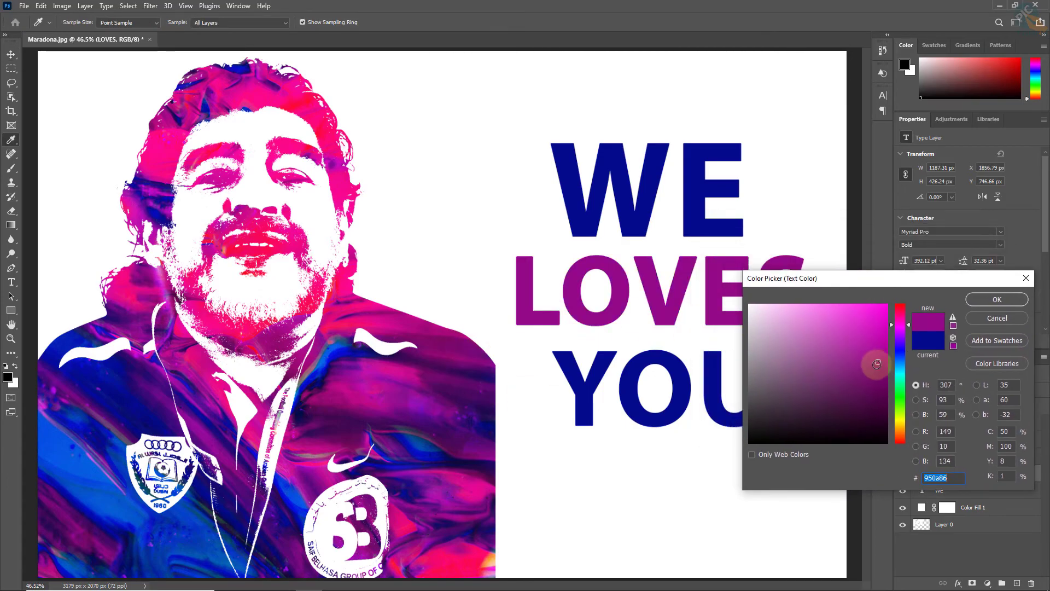
pyautogui.moveTo(877, 364); pyautogui.dragTo(892, 362)
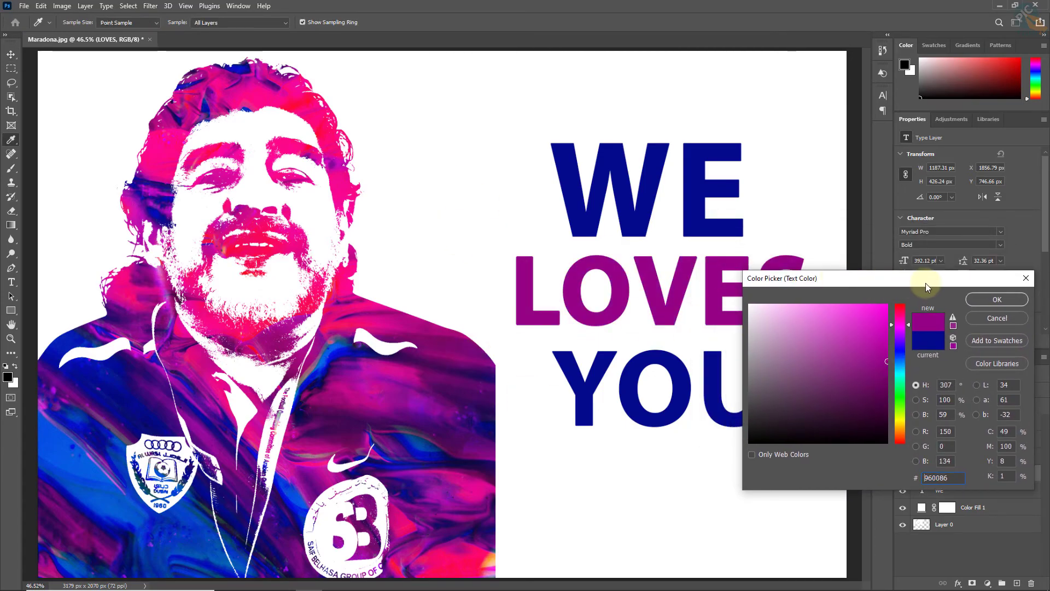
pyautogui.click(322, 110)
pyautogui.click(997, 300)
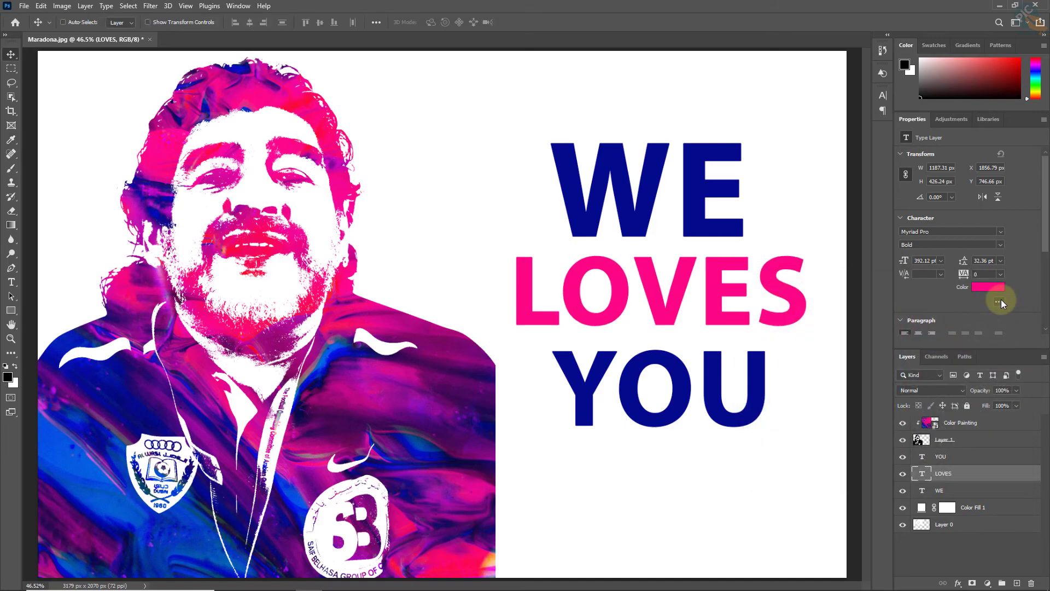
pyautogui.click(11, 54)
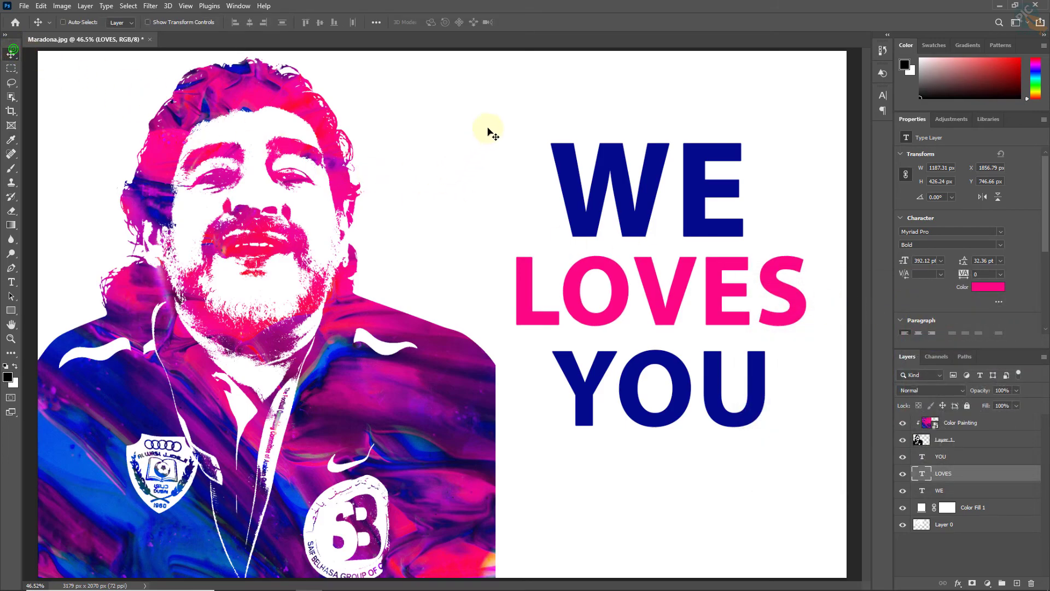